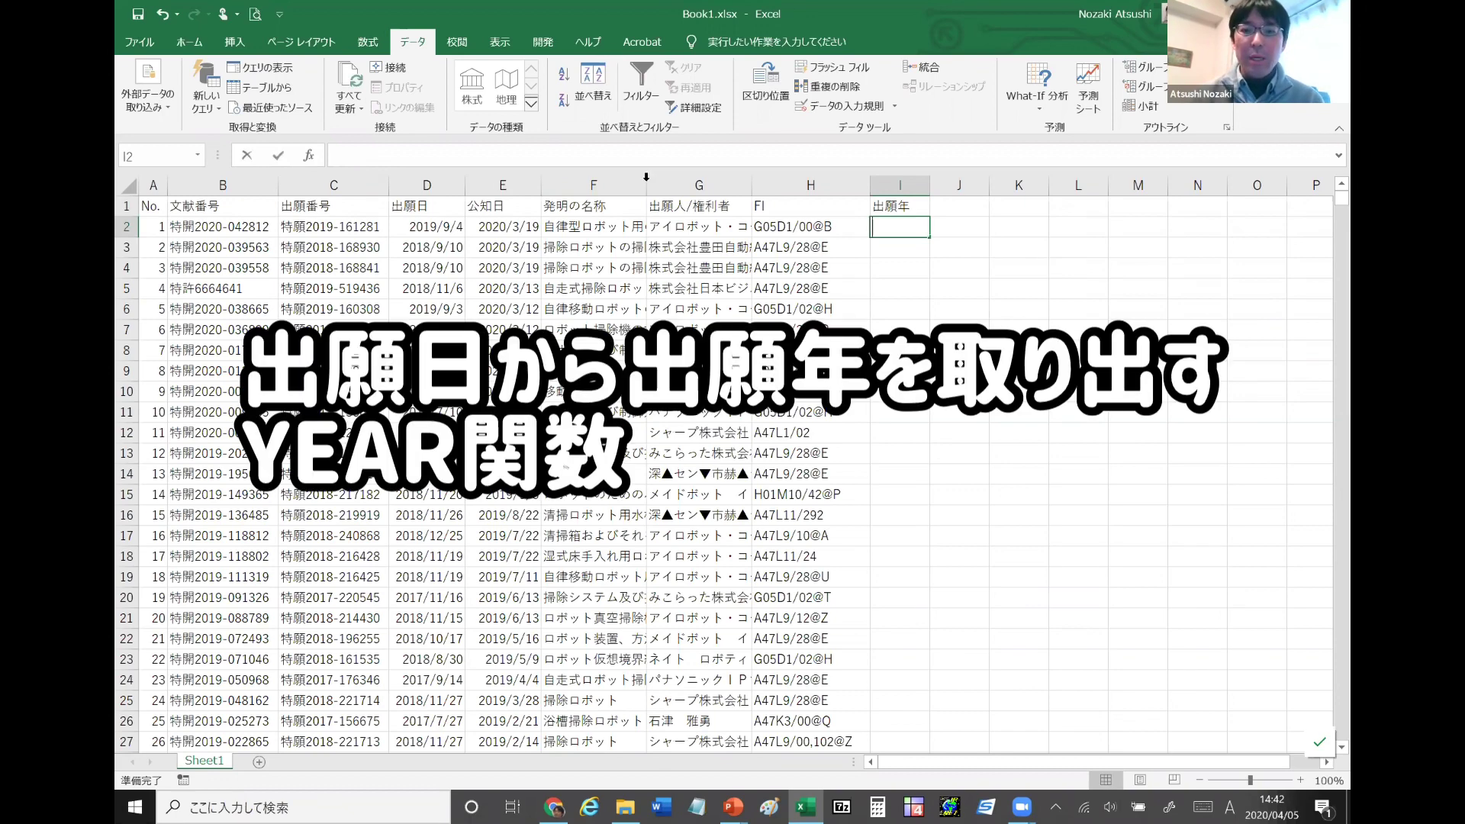
Enter the formula =YEAR(D2) in cell I2 to extract the filing year from the filing date
{"action": "type", "text": "=YEAR"}
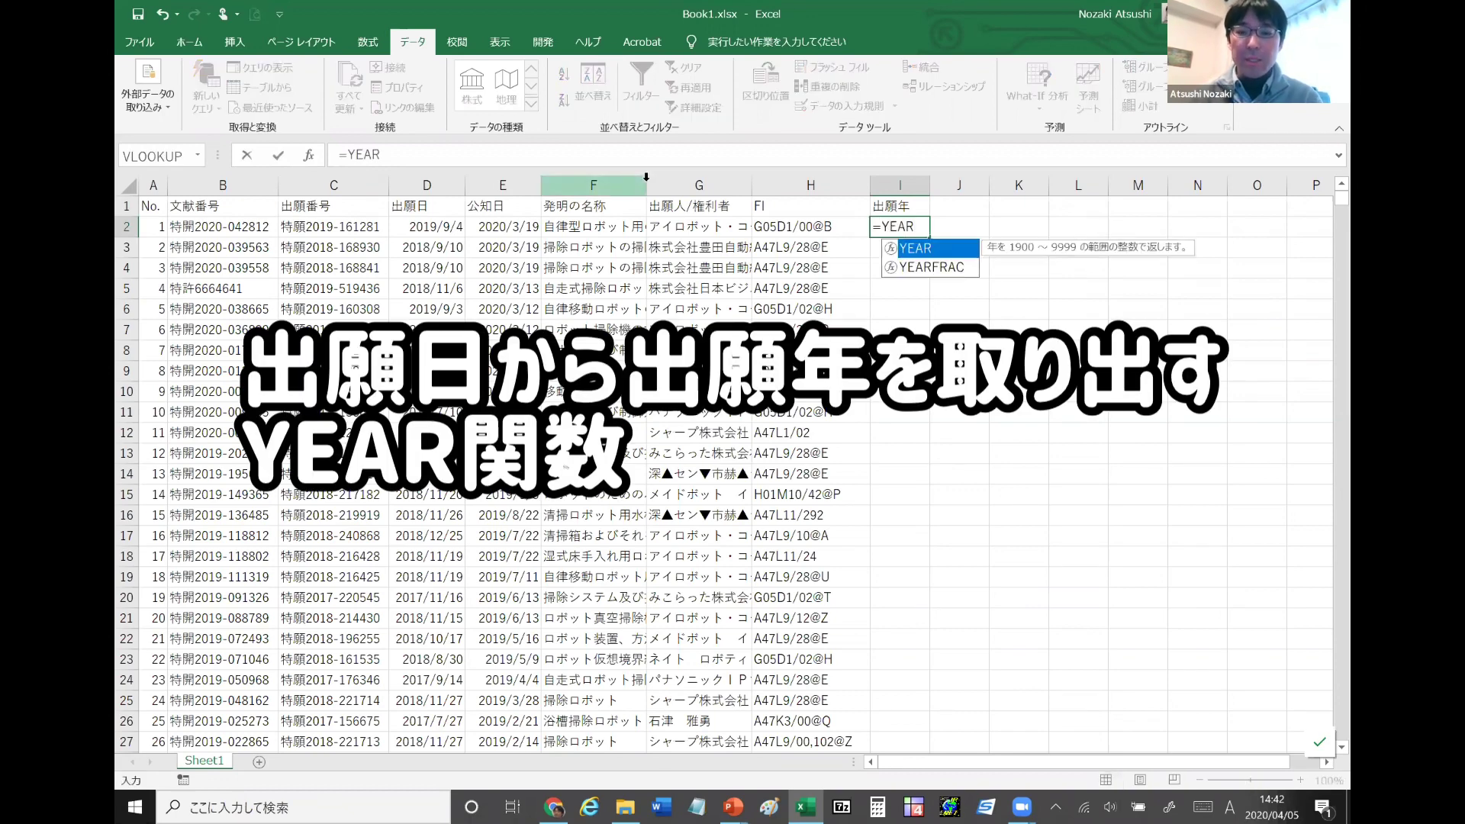
{"action": "type", "text": "("}
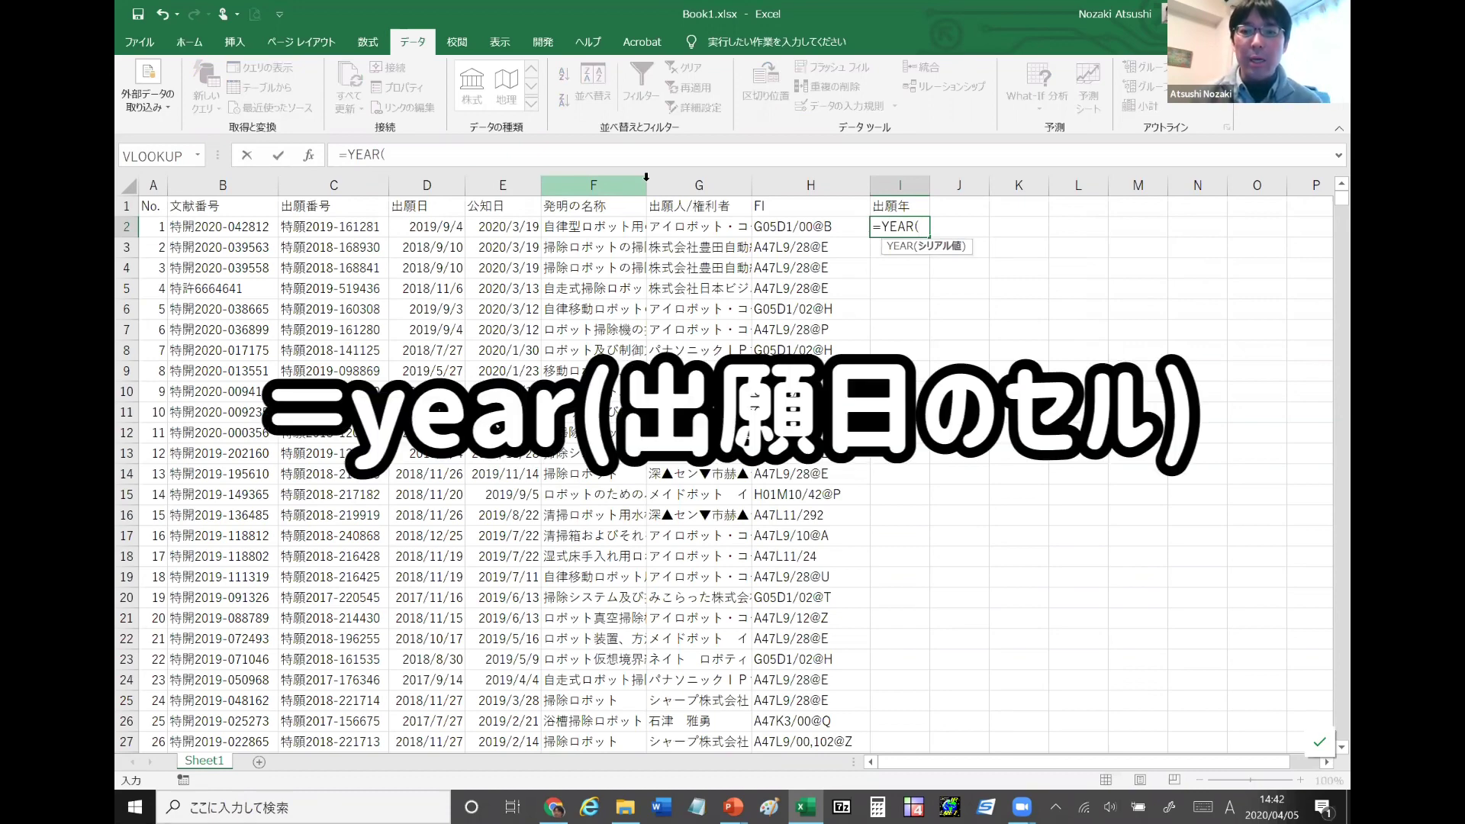
{"action": "left_click", "coordinate": [427, 226]}
{"action": "type", "text": ")"}
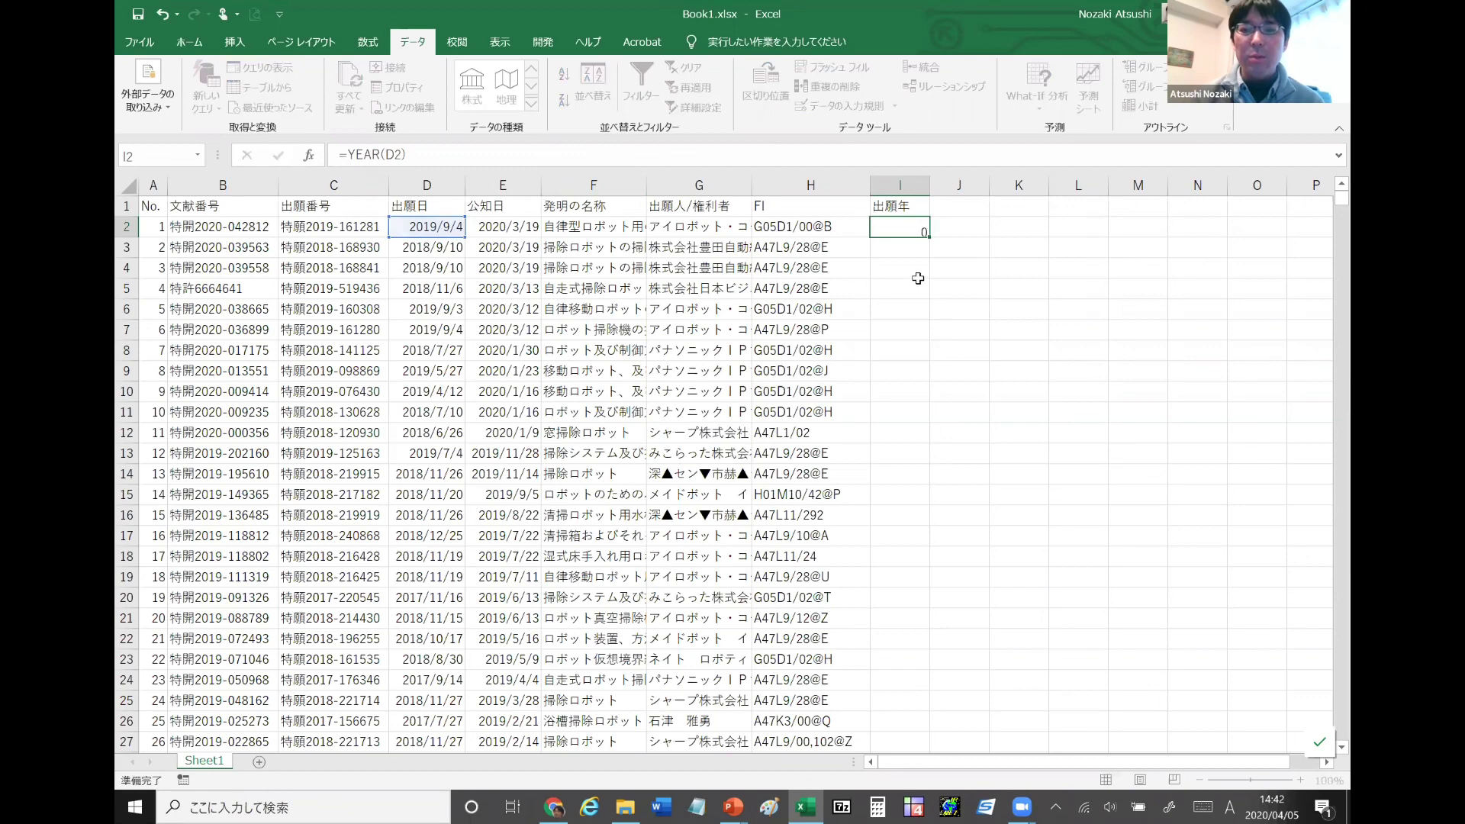
{"action": "key", "text": "Return"}
{"action": "key", "text": "Up"}
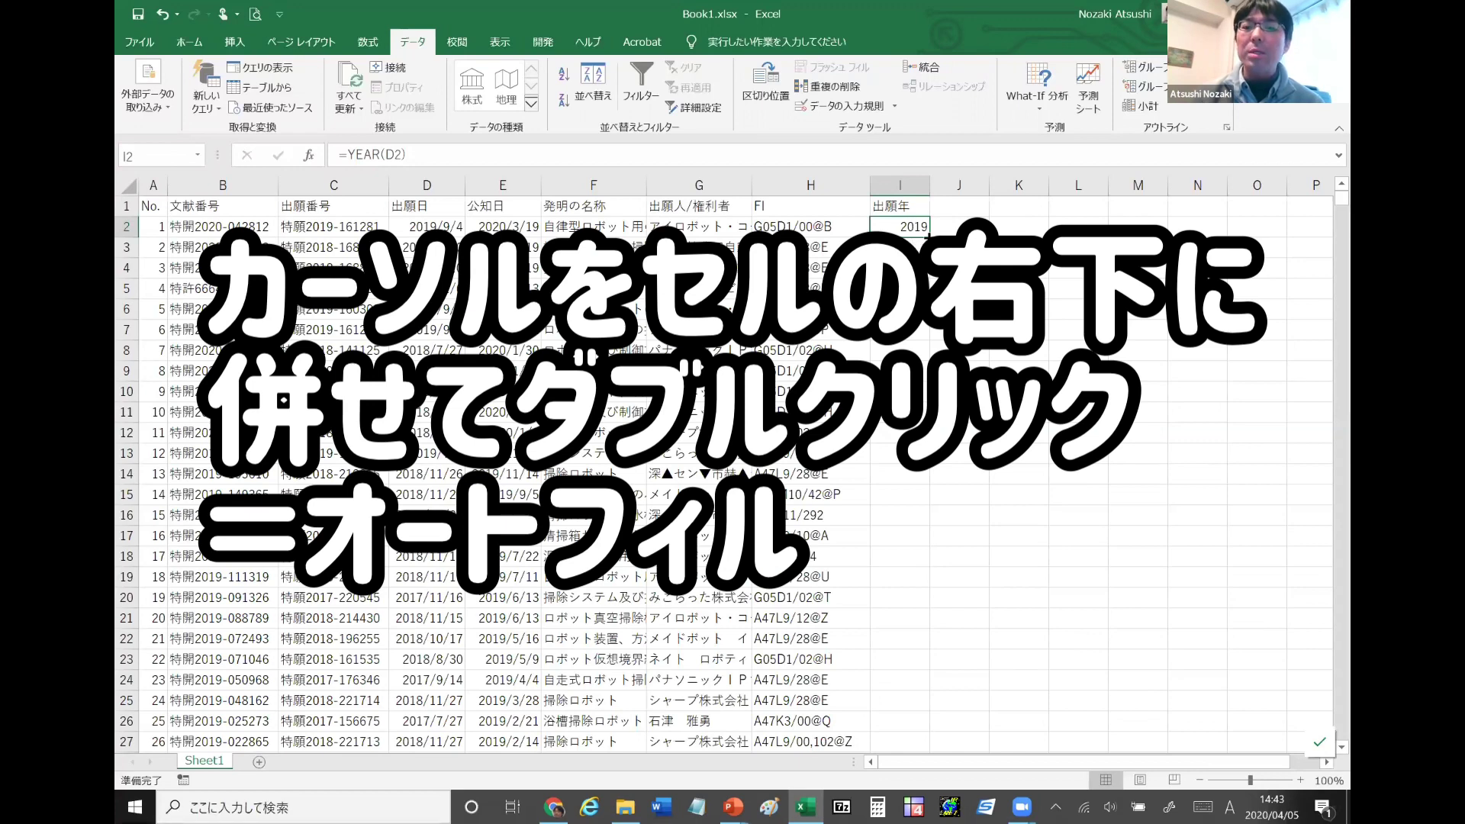
Fill the YEAR formula from I2 down the whole 出願年 column
{"action": "double_click", "coordinate": [927, 236]}
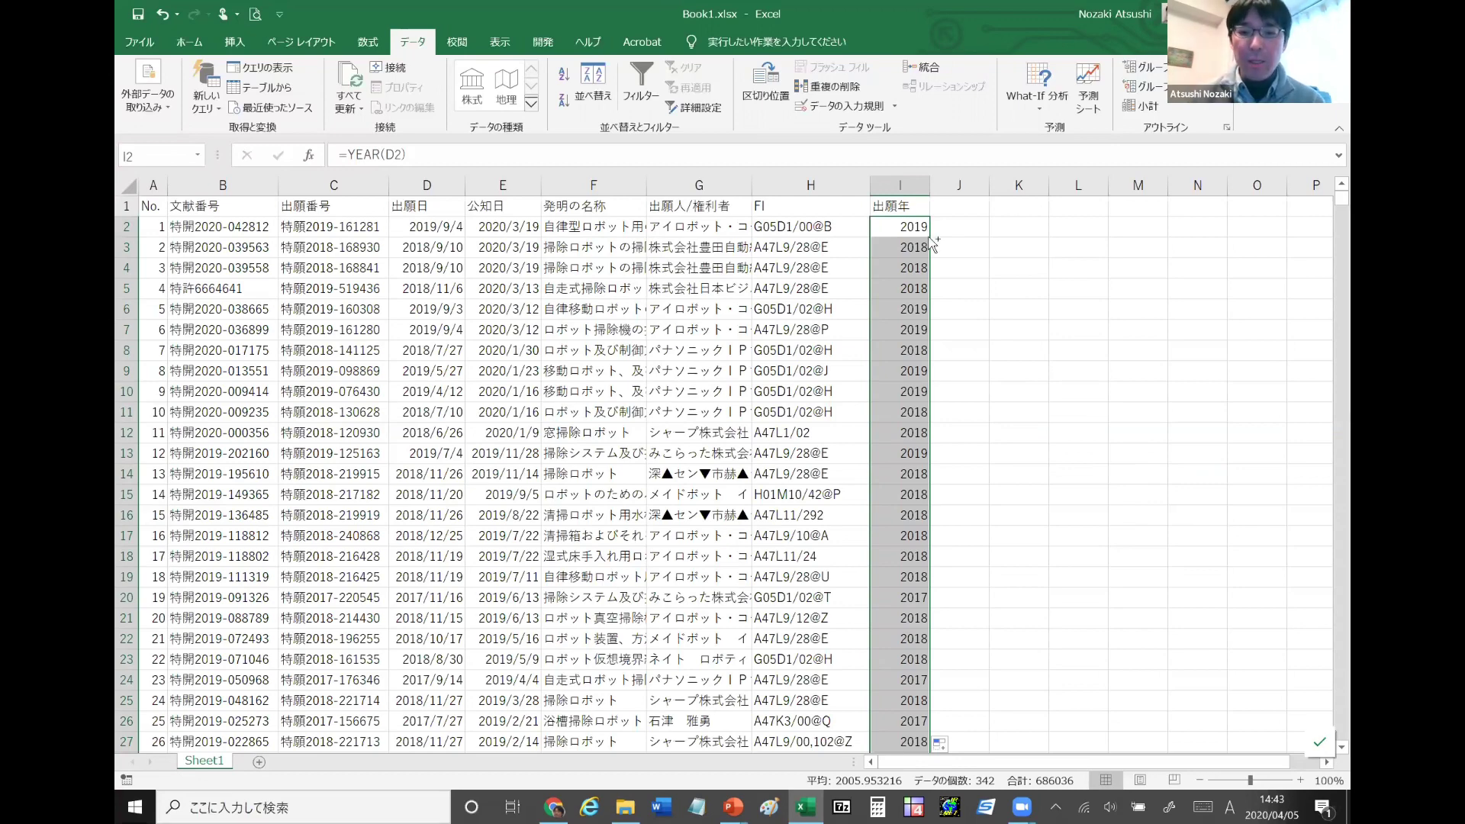
{"action": "key", "text": "ctrl+c"}
{"action": "key", "text": "ctrl+Down"}
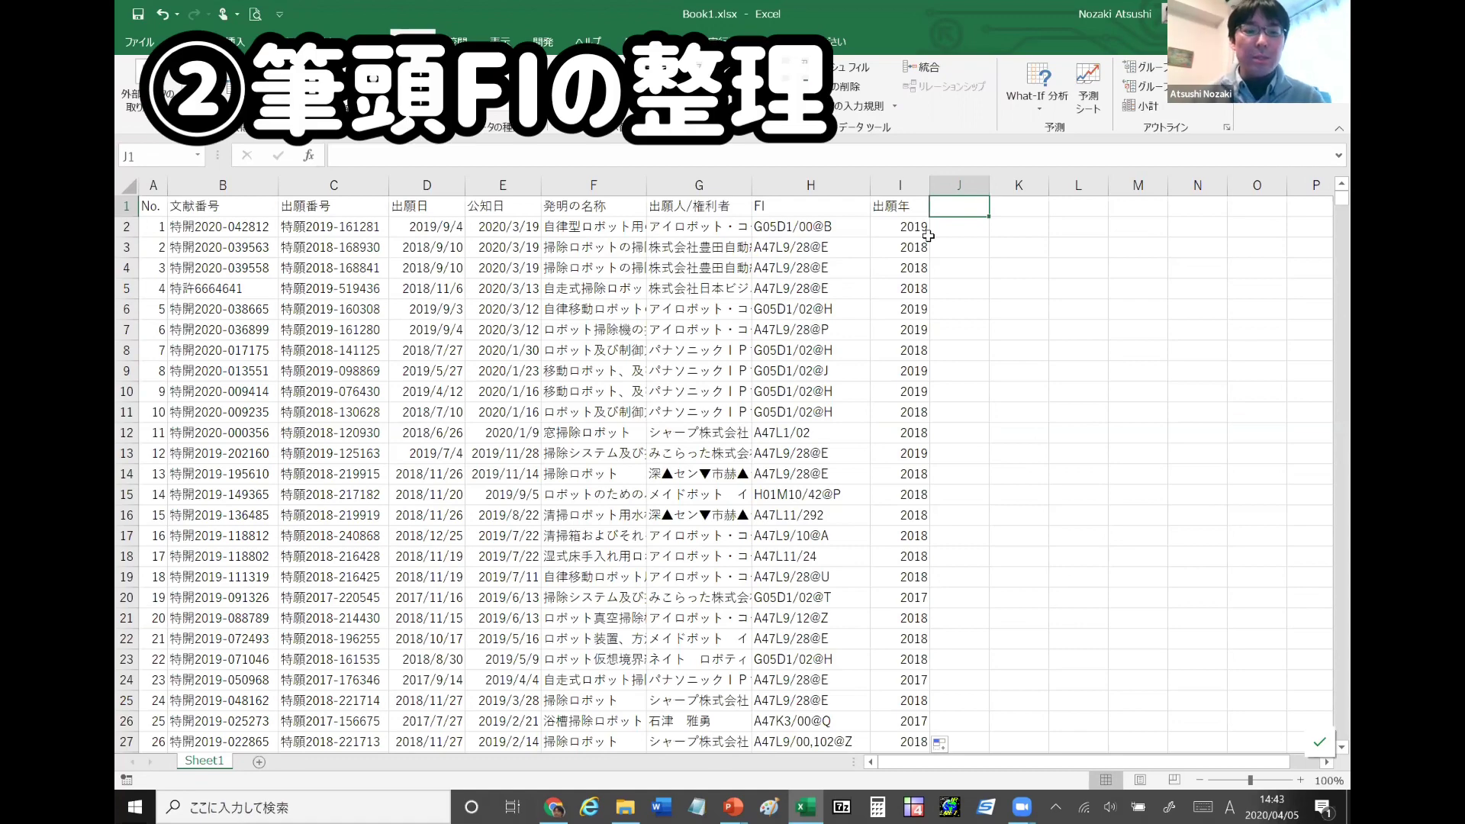
Enter the header FIサブクラス in cell J1 and widen column J to fit it
{"action": "key", "text": "Zenkaku_Hankaku"}
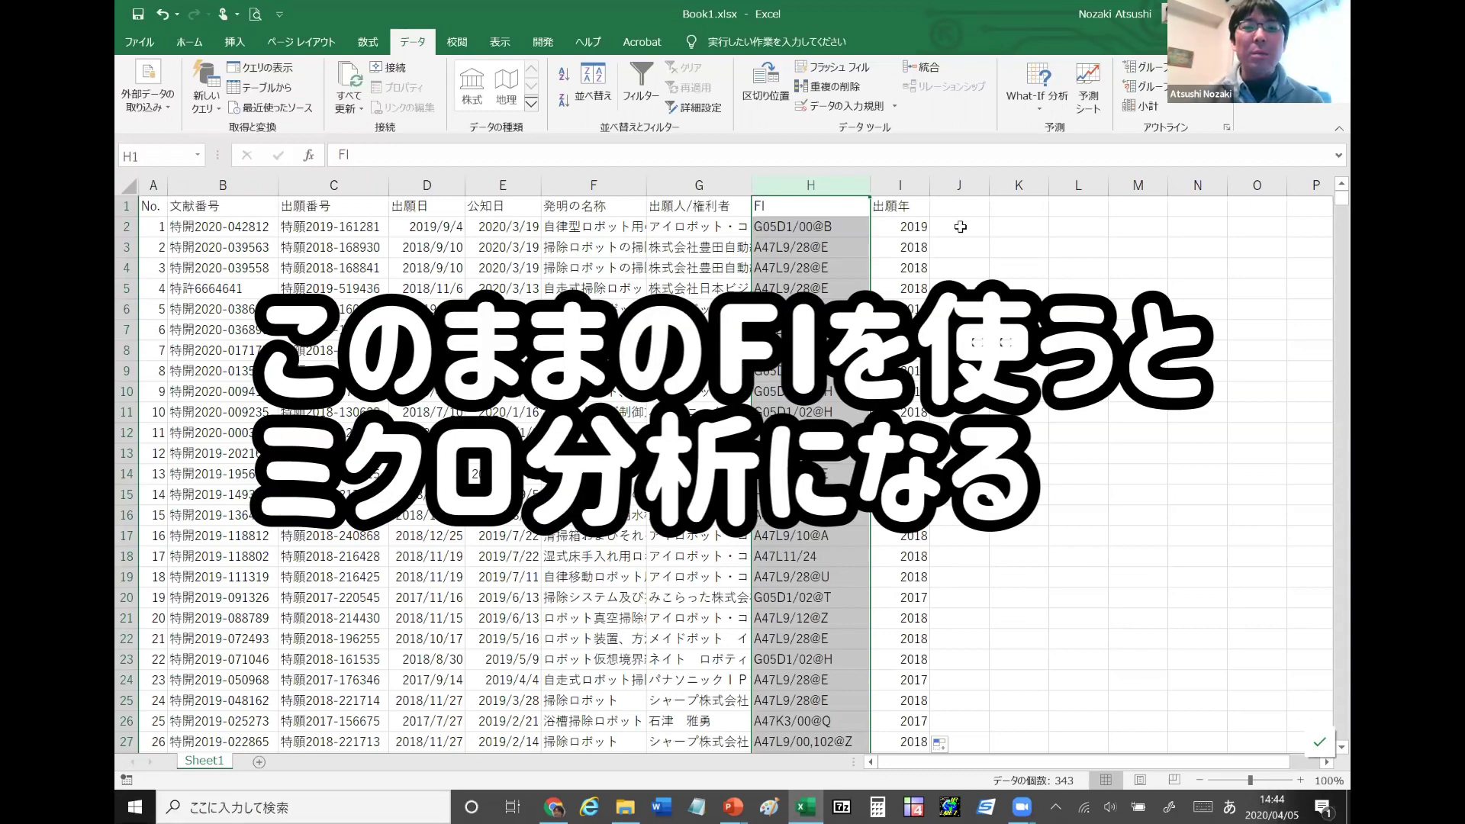
{"action": "key", "text": "Right"}
{"action": "key", "text": "Right"}
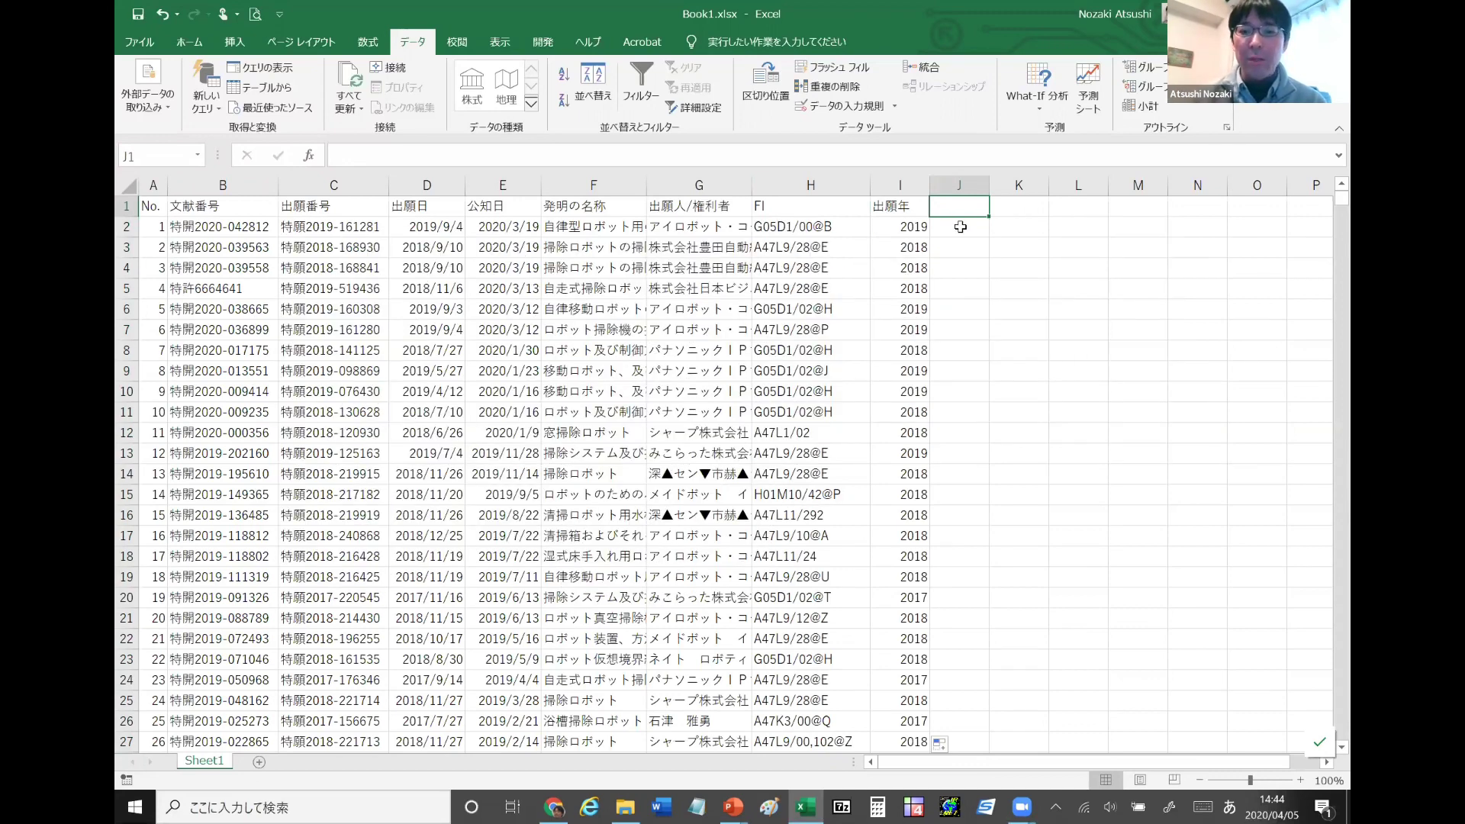
{"action": "type", "text": "FI"}
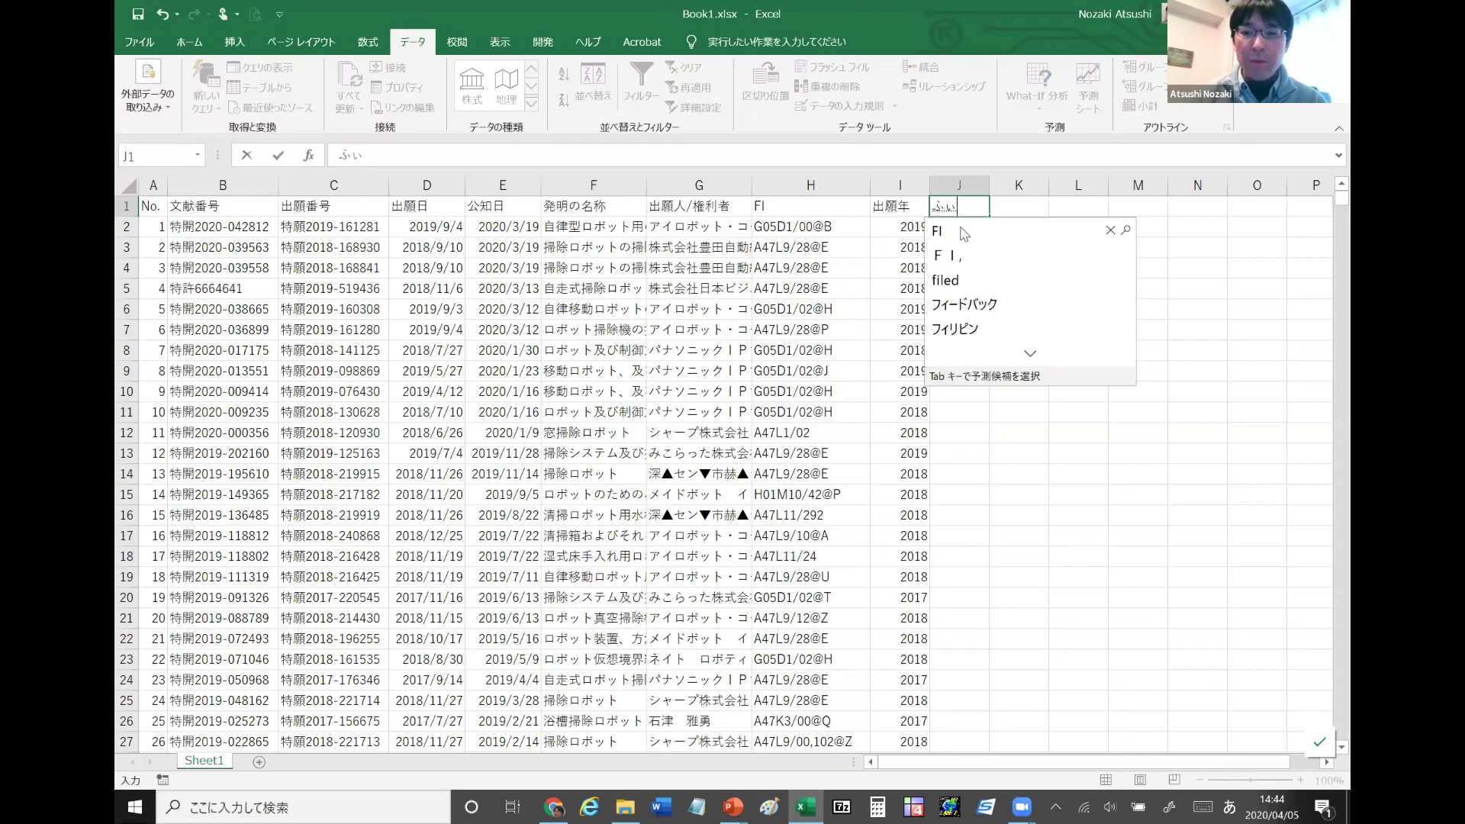
{"action": "type", "text": "さぶくらす"}
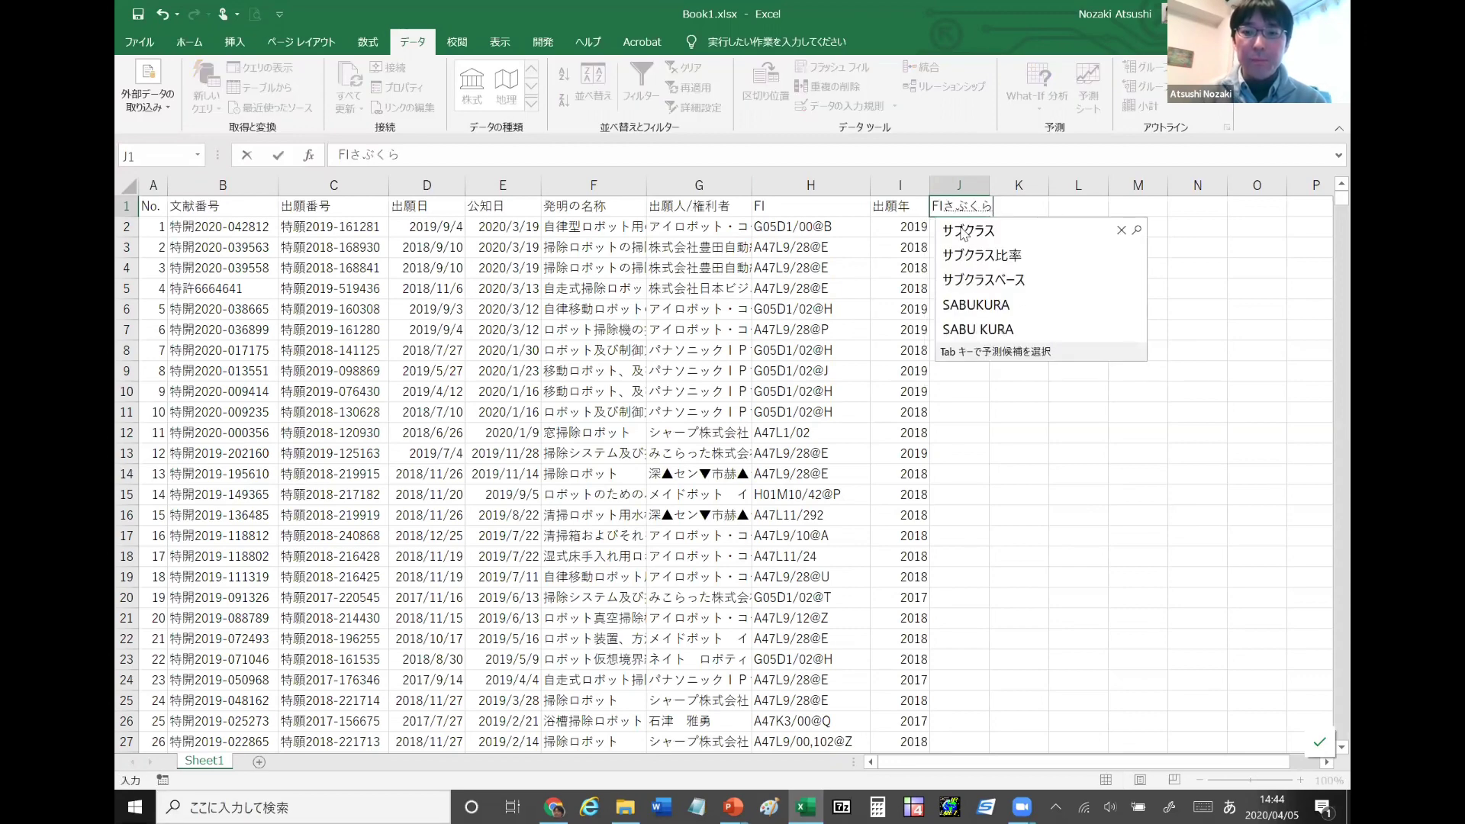
{"action": "key", "text": "Return"}
{"action": "key", "text": "Return"}
{"action": "key", "text": "Zenkaku_Hankaku"}
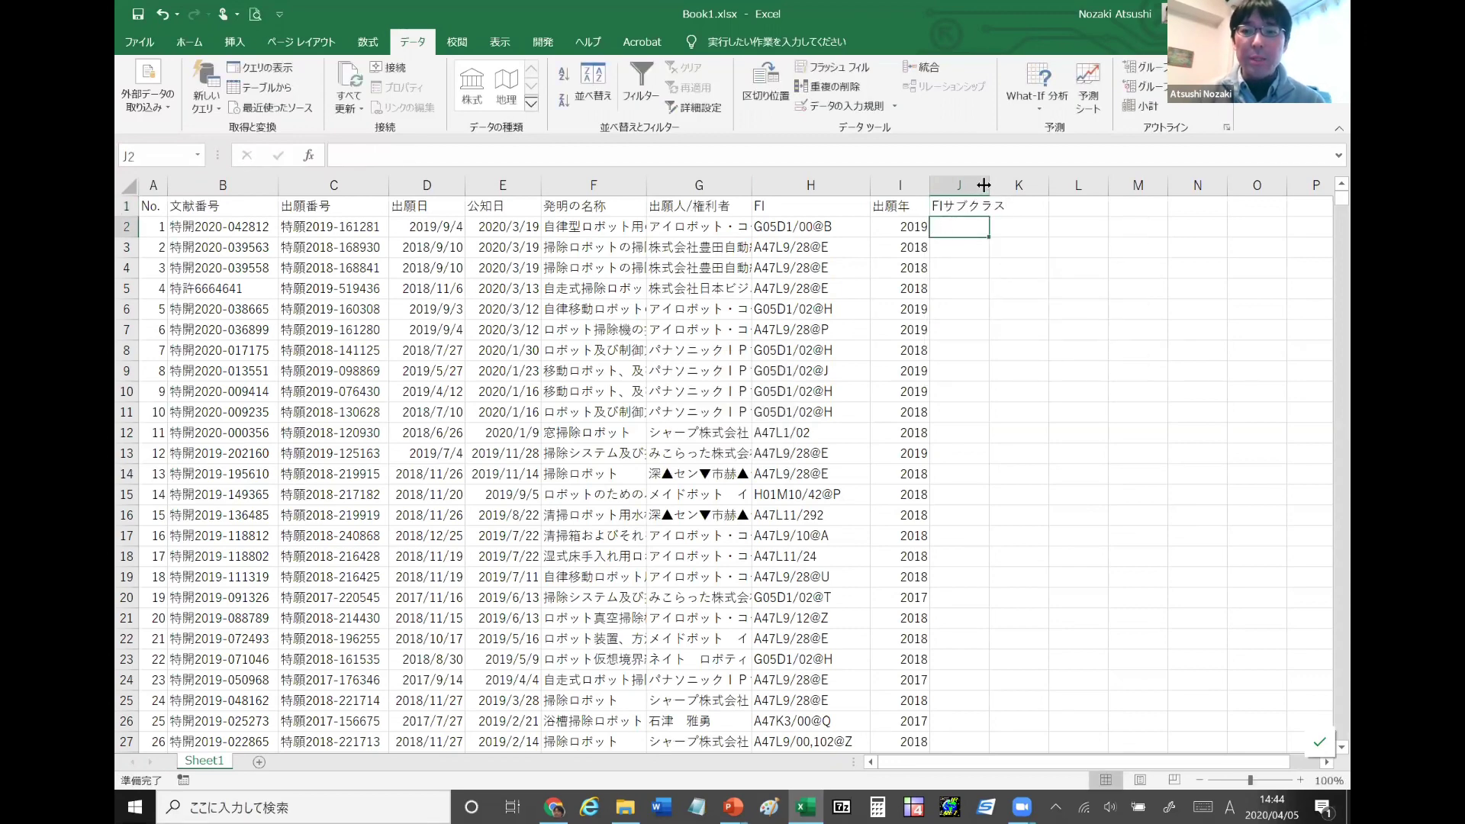
{"action": "left_click_drag", "start_coordinate": [989, 184], "coordinate": [1037, 184]}
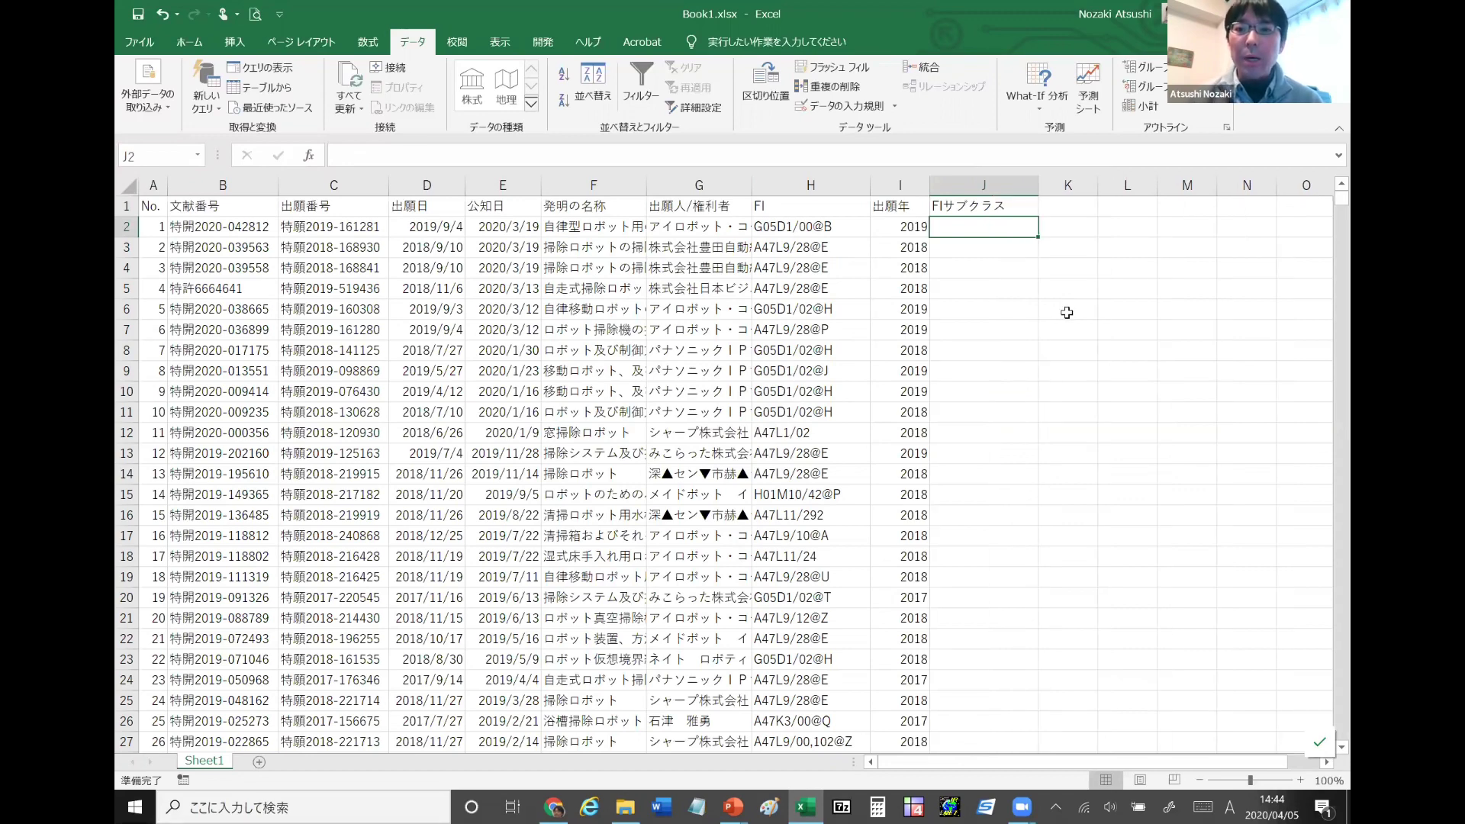
Enter the formula =LEFT(H2,4) in cell J2 to extract the first four characters of the FI code
{"action": "key", "text": "Left"}
{"action": "key", "text": "Left"}
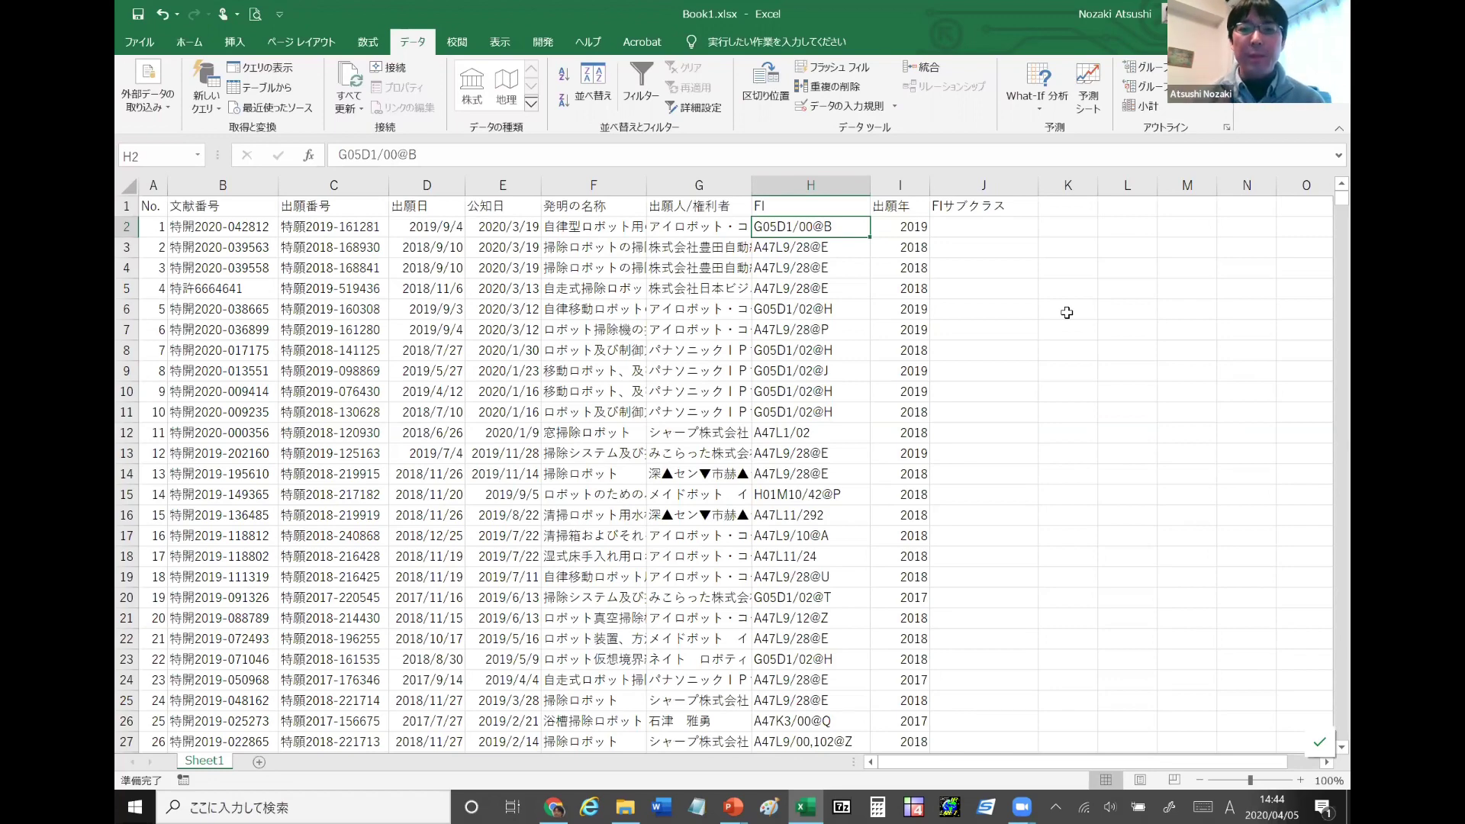
{"action": "key", "text": "Right"}
{"action": "key", "text": "Right"}
{"action": "type", "text": "=LEFT"}
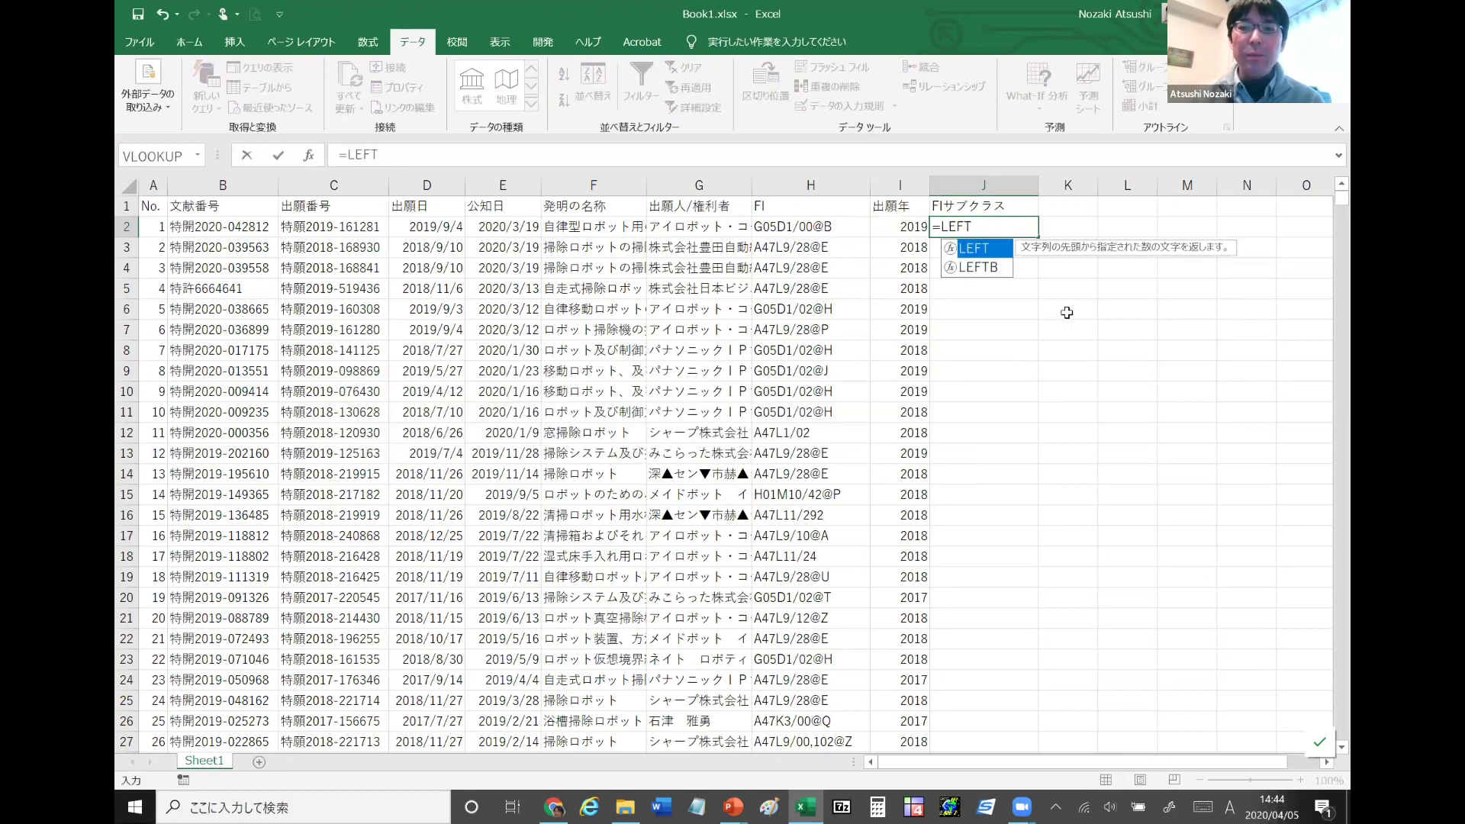
{"action": "type", "text": "("}
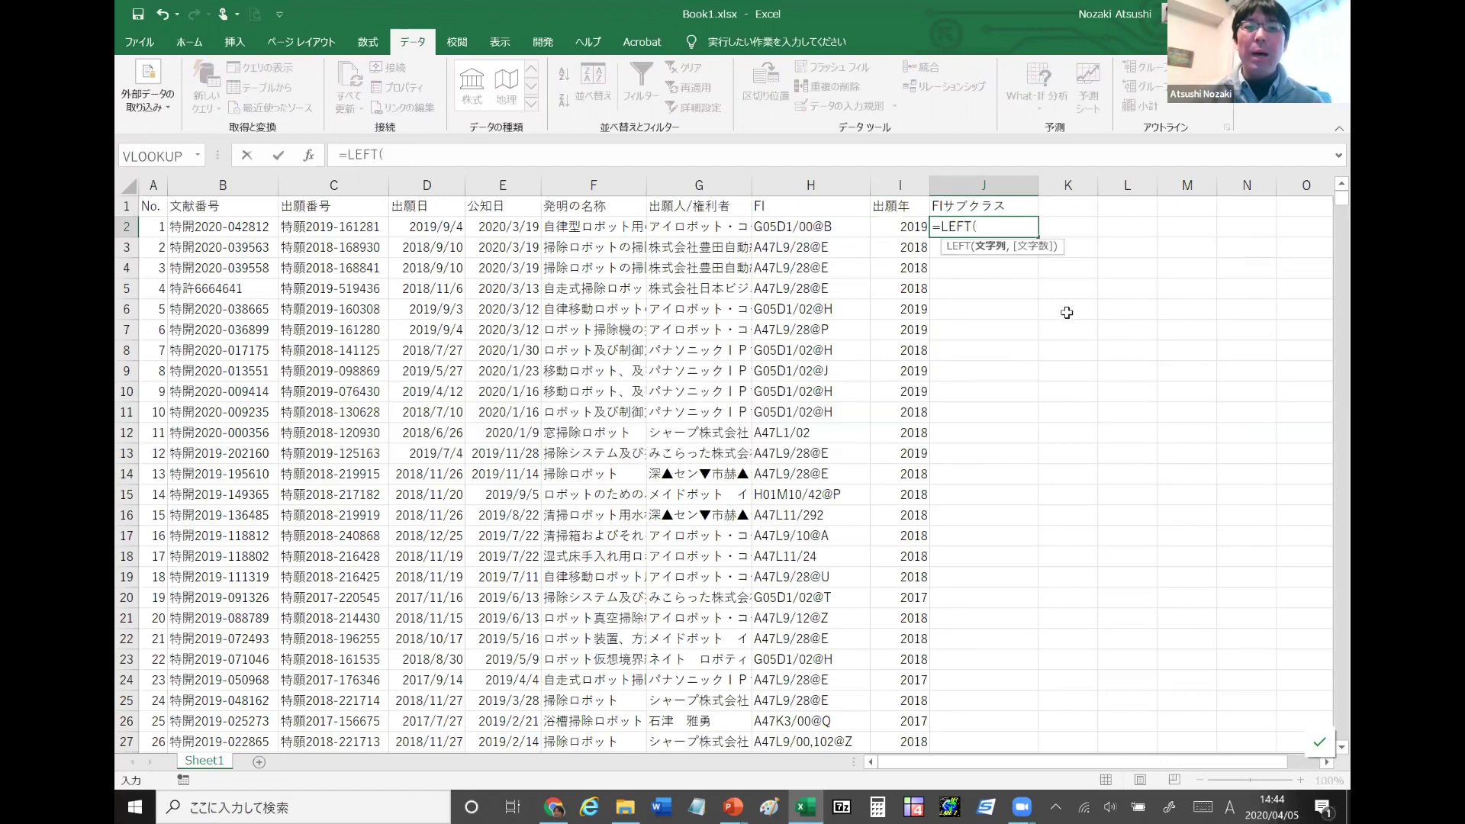
{"action": "left_click", "coordinate": [810, 227]}
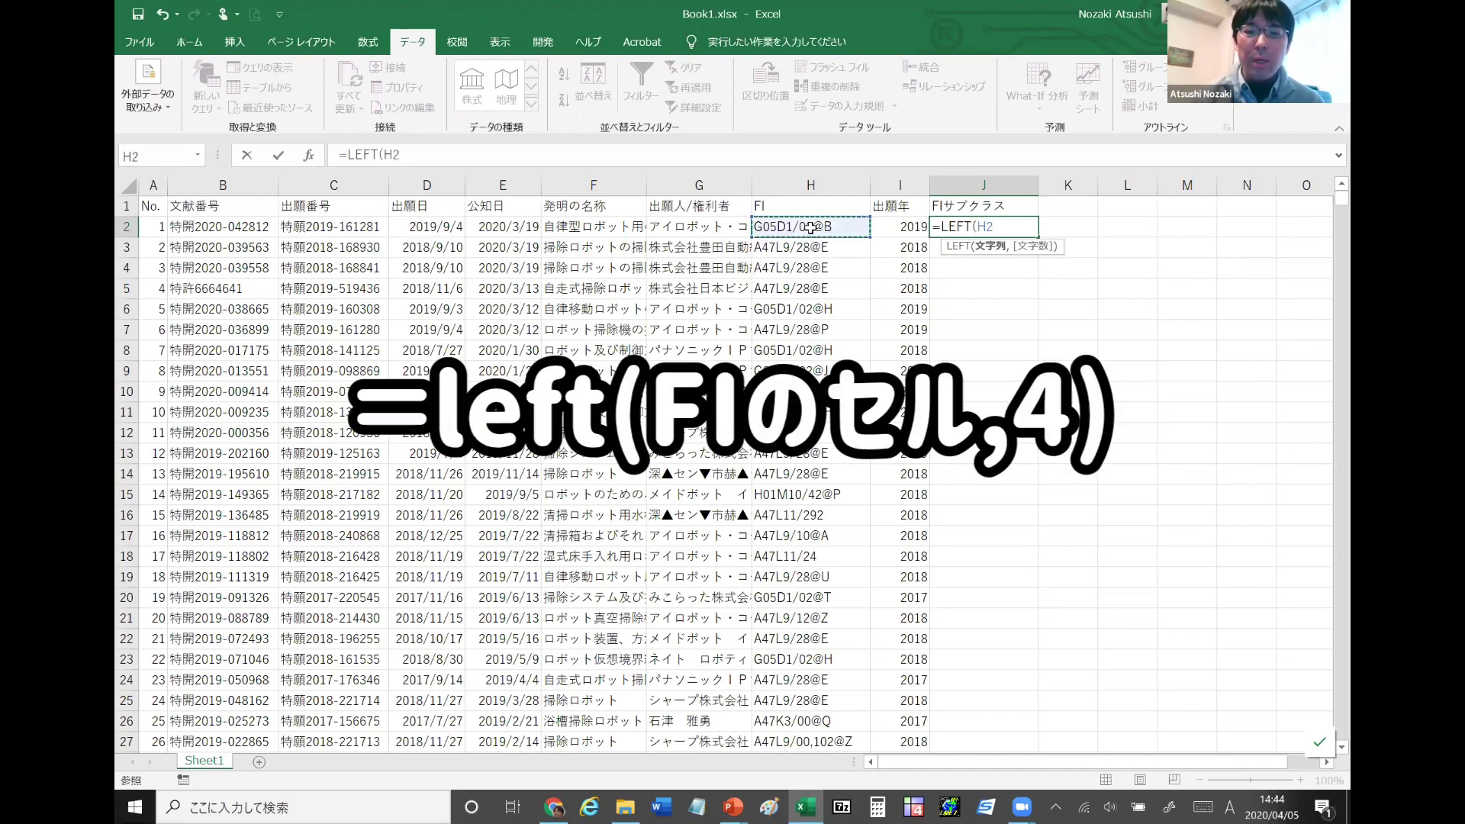
{"action": "type", "text": ",4"}
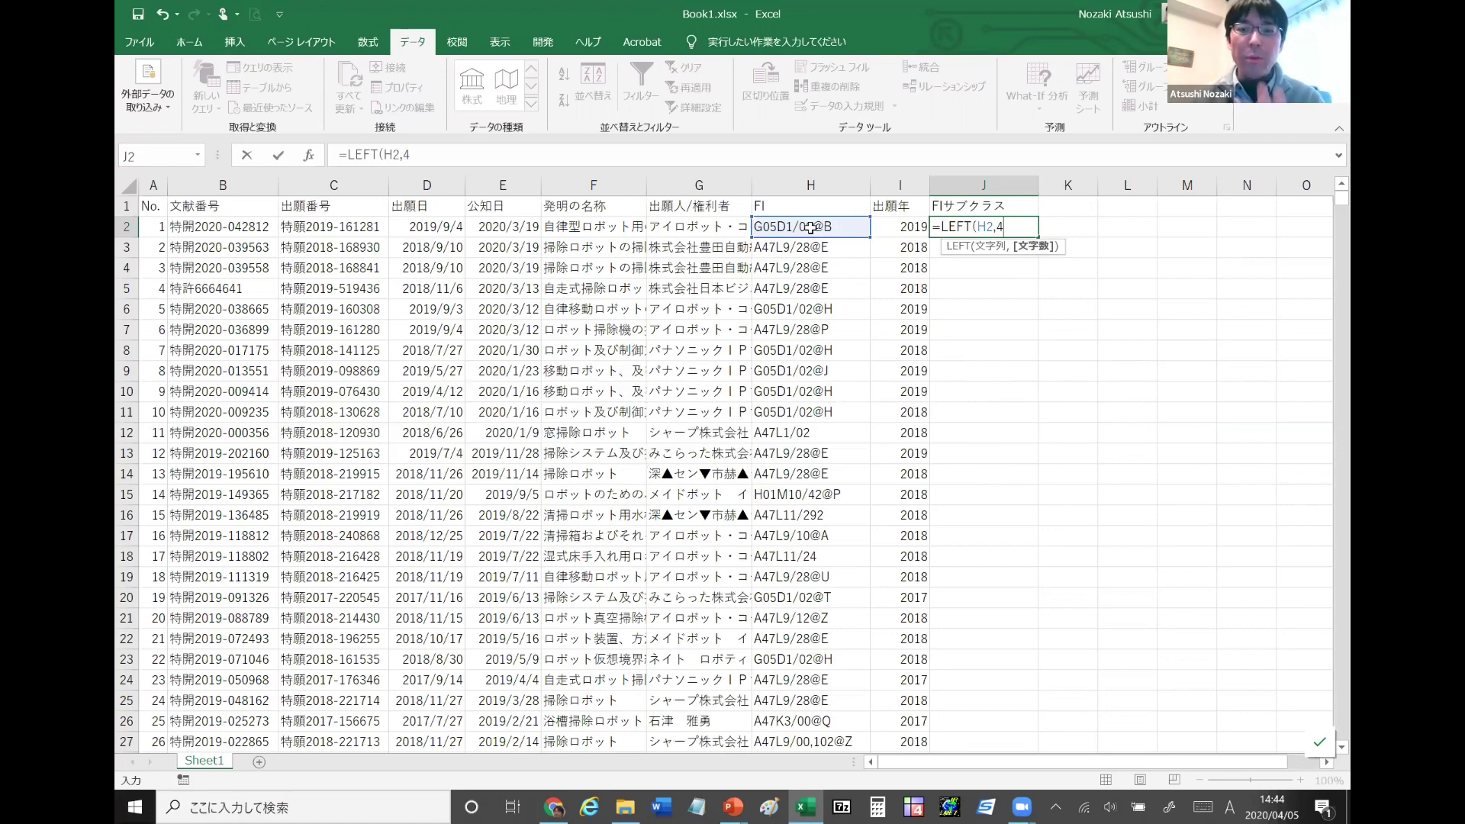
{"action": "type", "text": ")"}
{"action": "key", "text": "Return"}
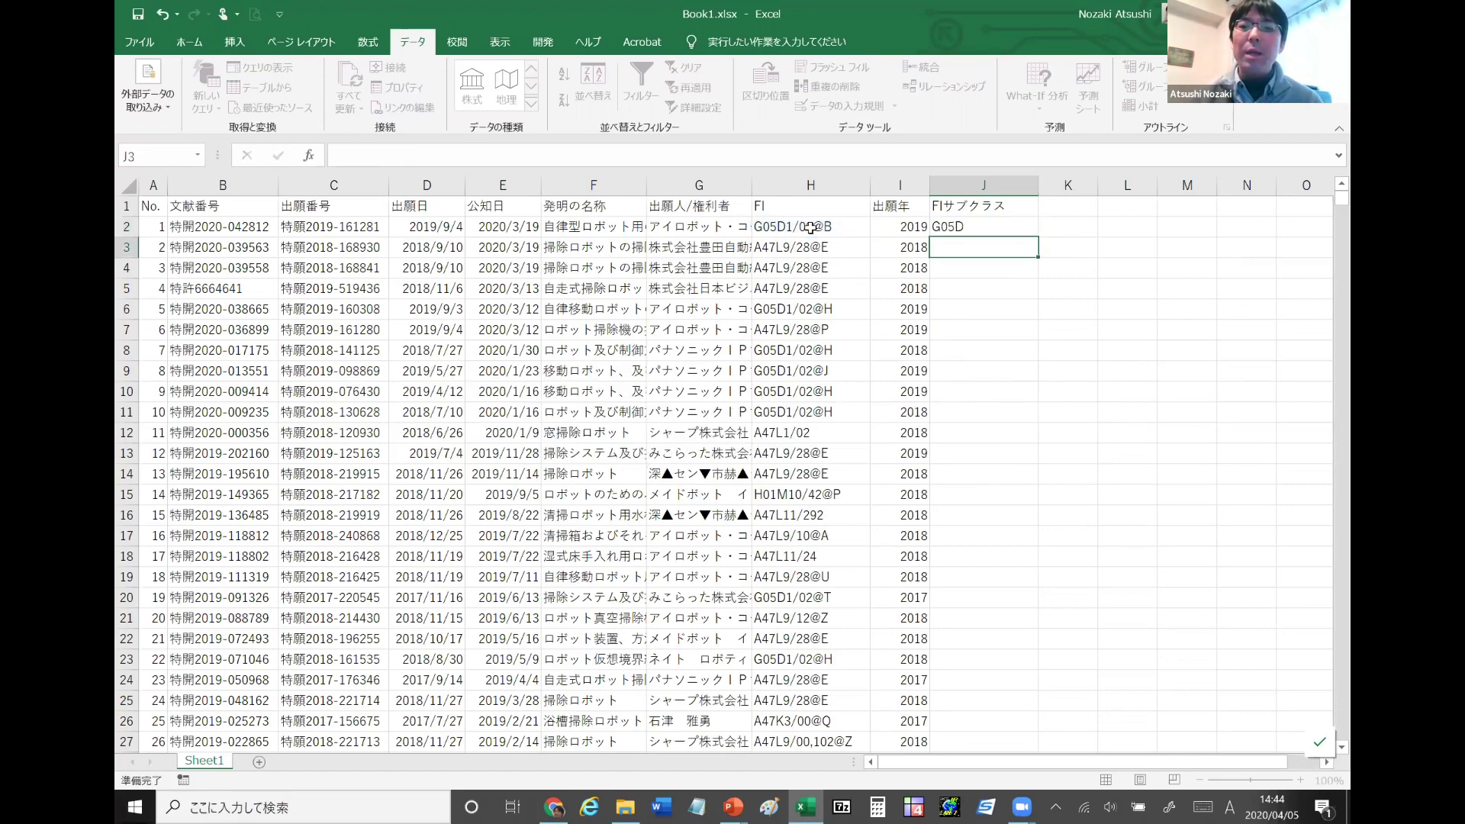
Fill the LEFT formula from J2 down the whole FIサブクラス column
{"action": "left_click", "coordinate": [1000, 225]}
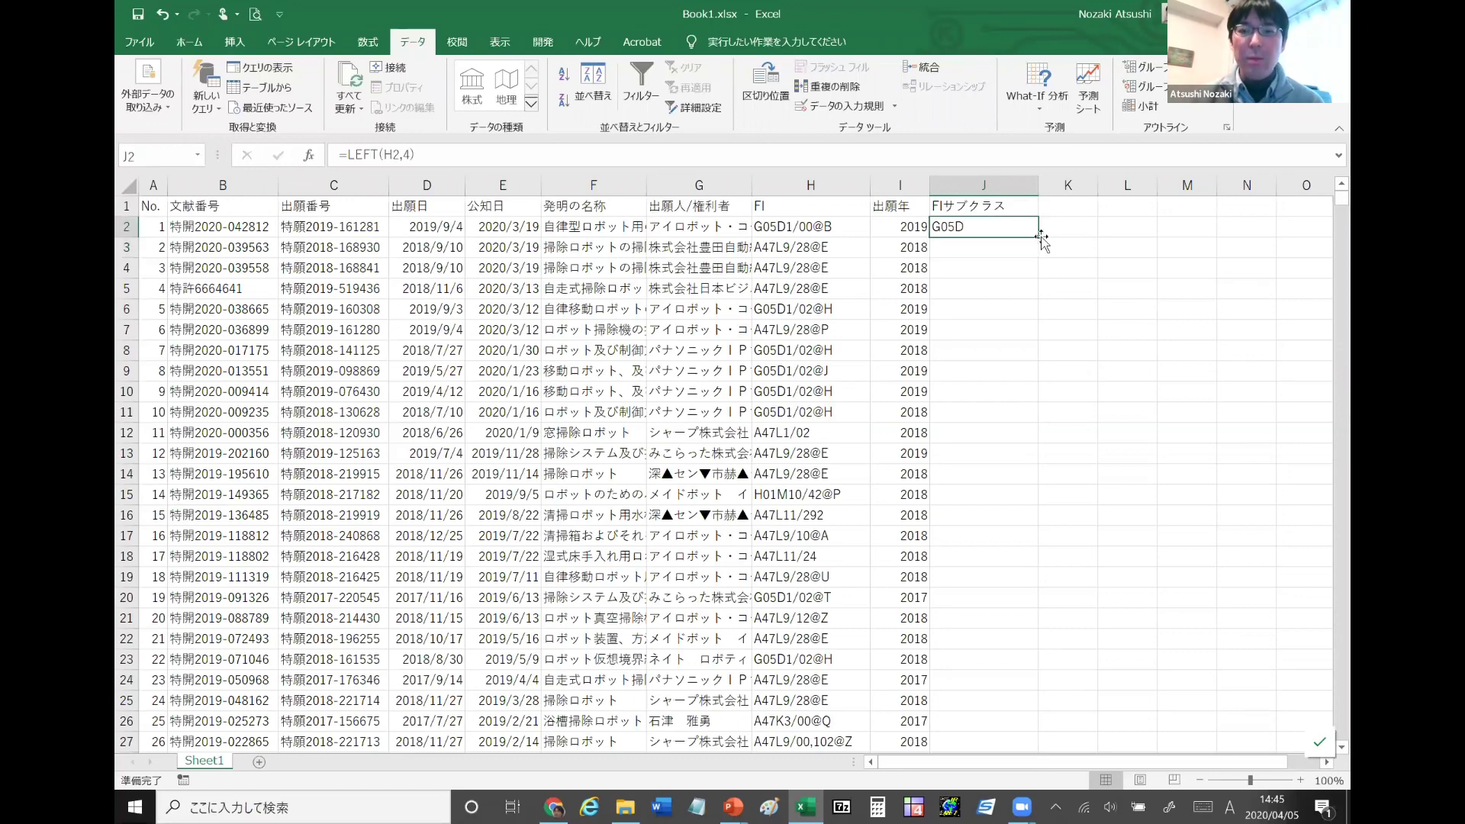
{"action": "double_click", "coordinate": [1041, 237]}
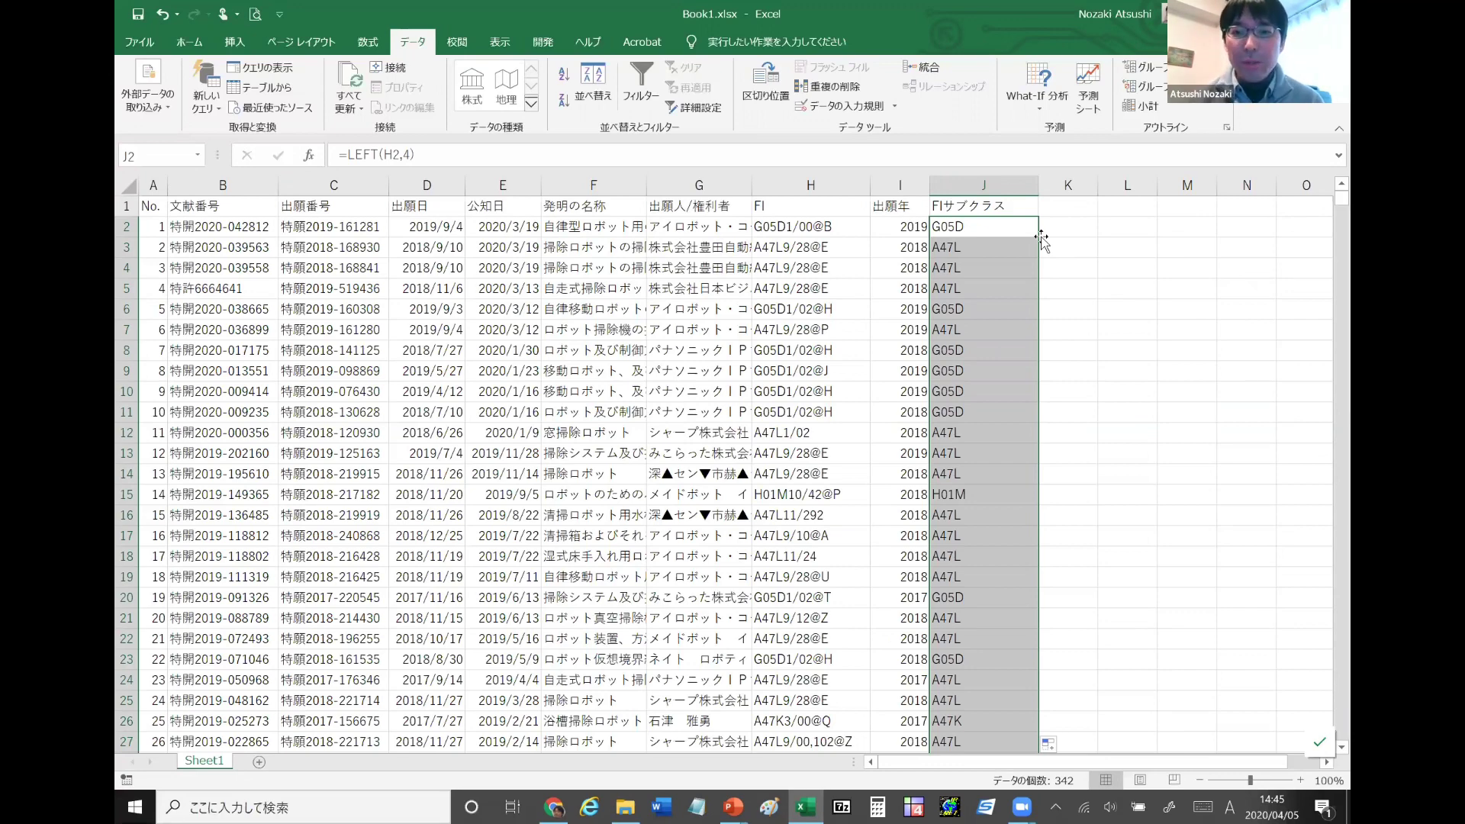
{"action": "key", "text": "Up"}
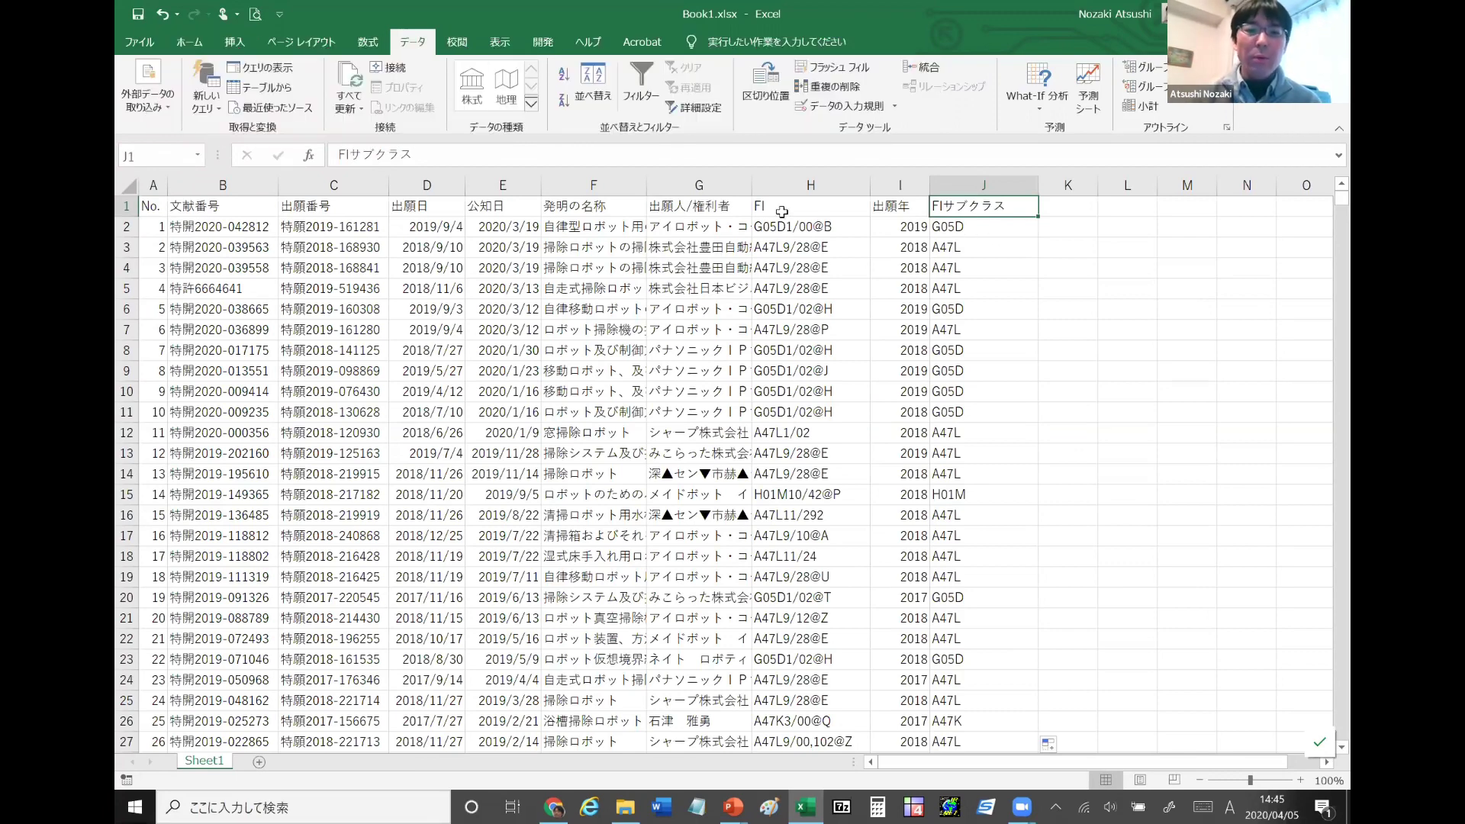
Copy the 出願人/権利者 column G into the empty column K
{"action": "left_click", "coordinate": [700, 183]}
{"action": "key", "text": "ctrl+c"}
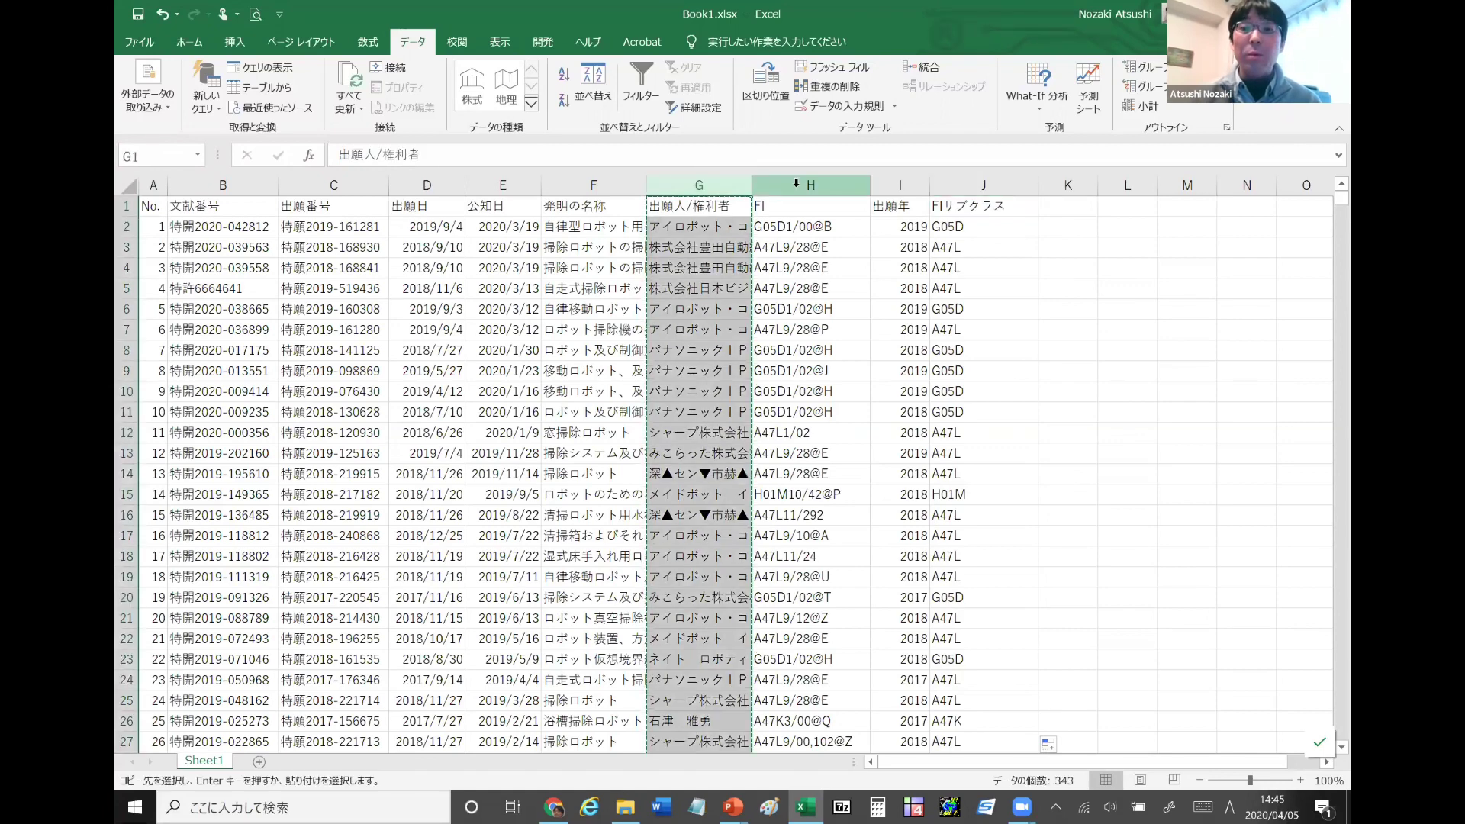
{"action": "left_click", "coordinate": [1068, 185]}
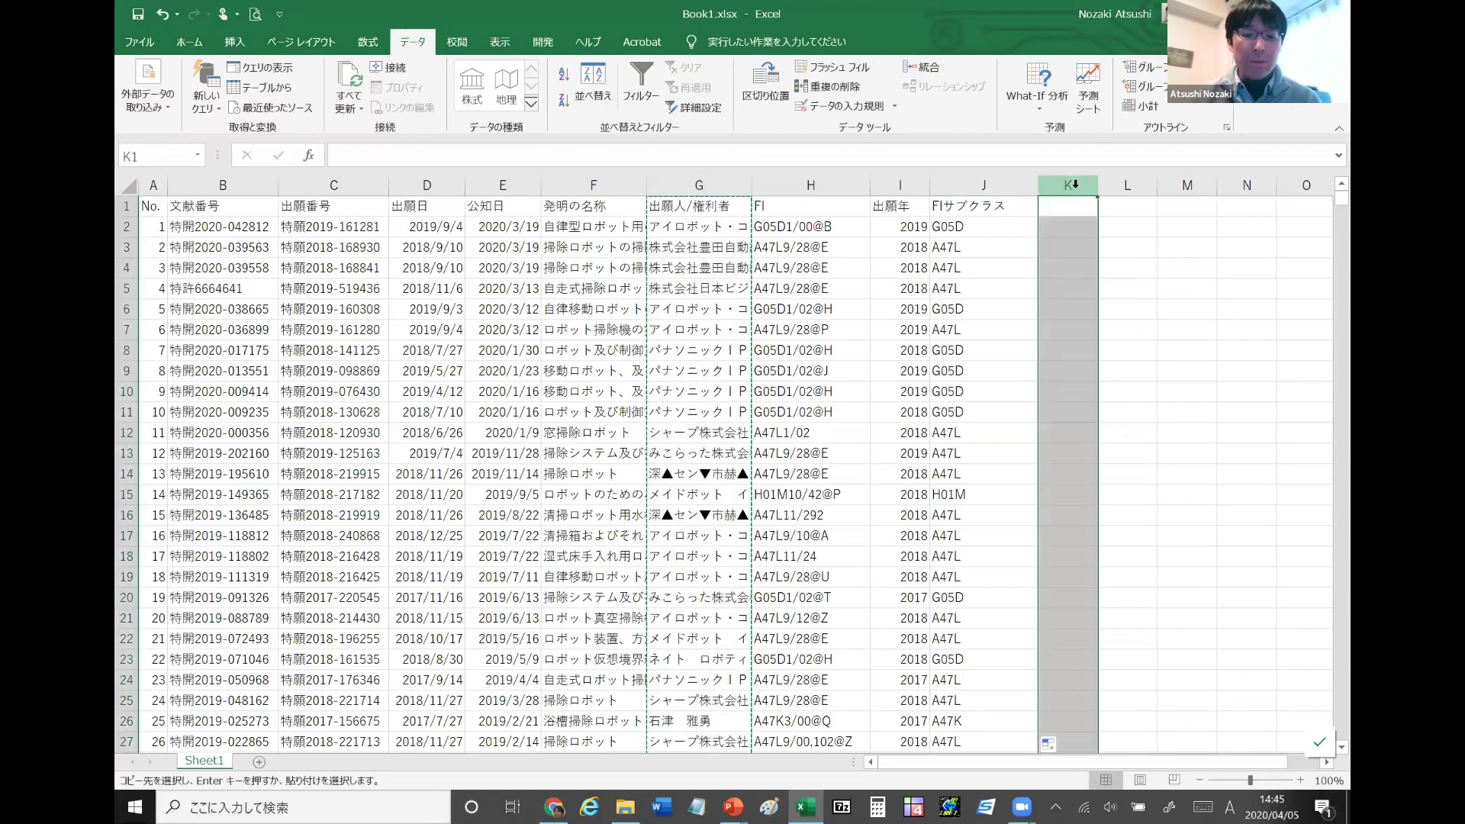
{"action": "key", "text": "ctrl+v"}
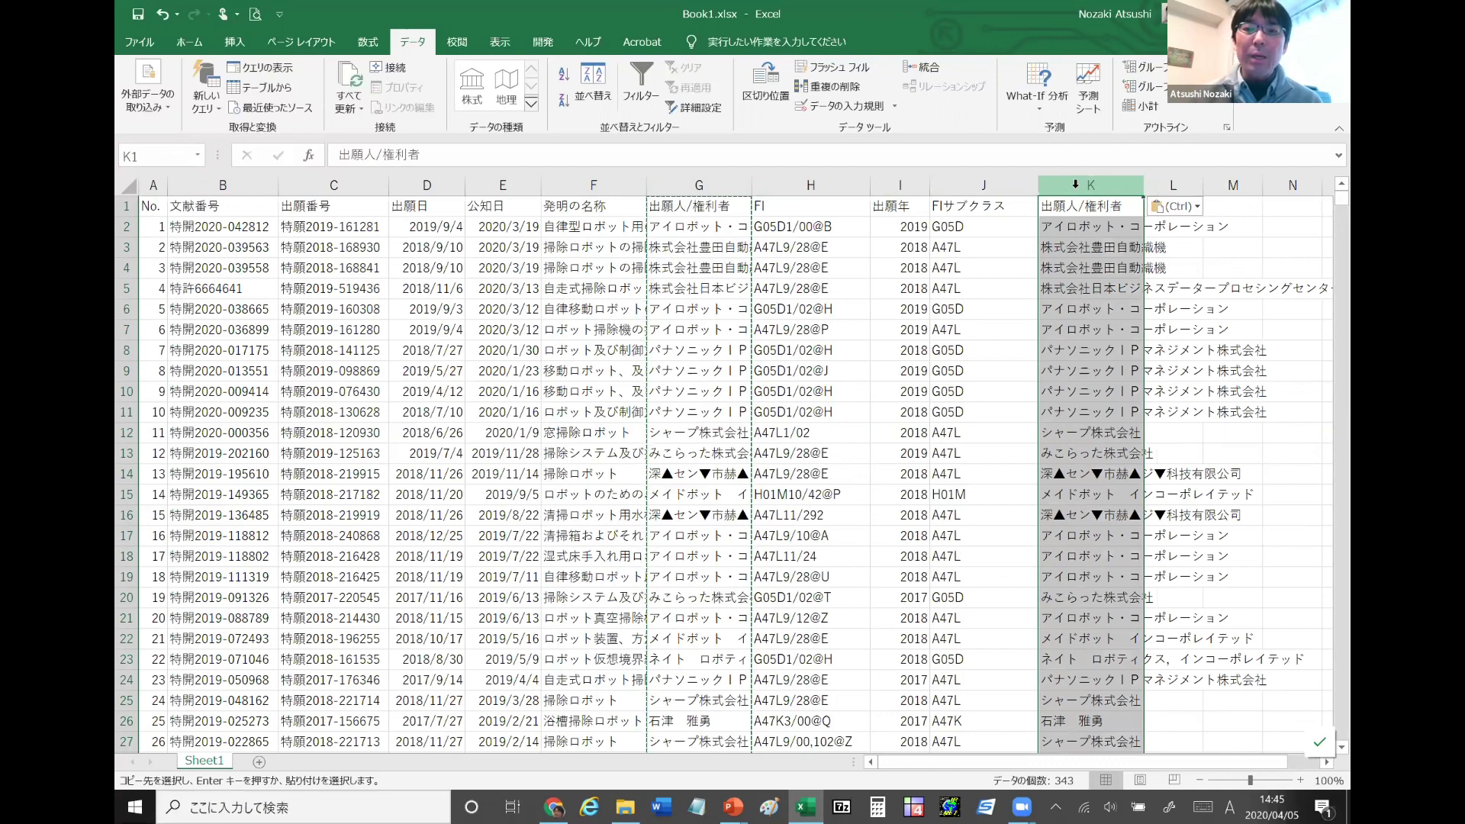
{"action": "key", "text": "Escape"}
Examine the copied applicant column for spaces inside names, marking cells K15, K22, K23 and K26 as examples
{"action": "key", "text": "Right"}
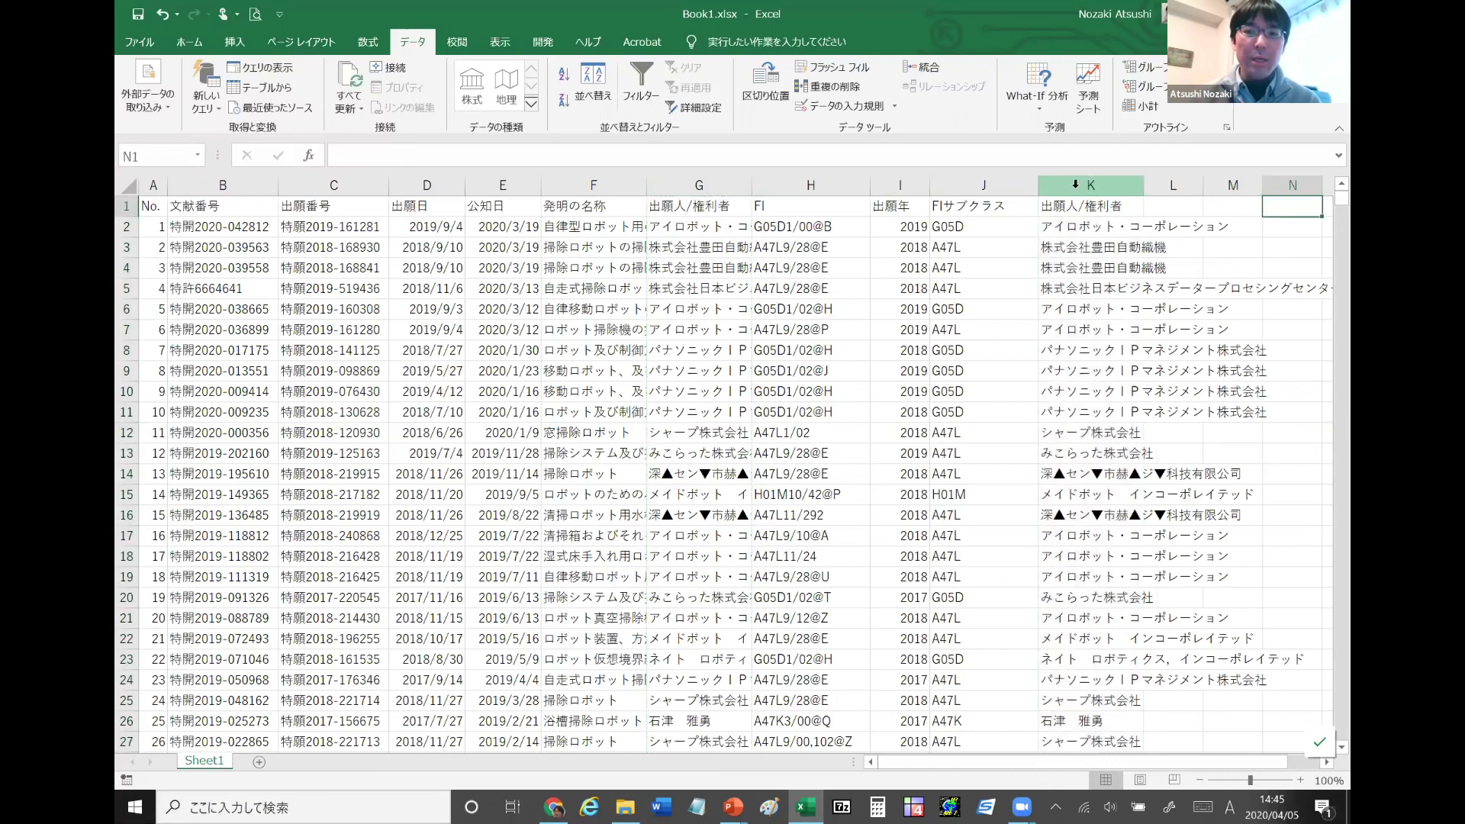
{"action": "key", "text": "Right"}
{"action": "left_click", "coordinate": [1072, 208]}
{"action": "key", "text": "Right"}
{"action": "key", "text": "Right"}
{"action": "key", "text": "Right"}
{"action": "key", "text": "Right"}
{"action": "key", "text": "Right"}
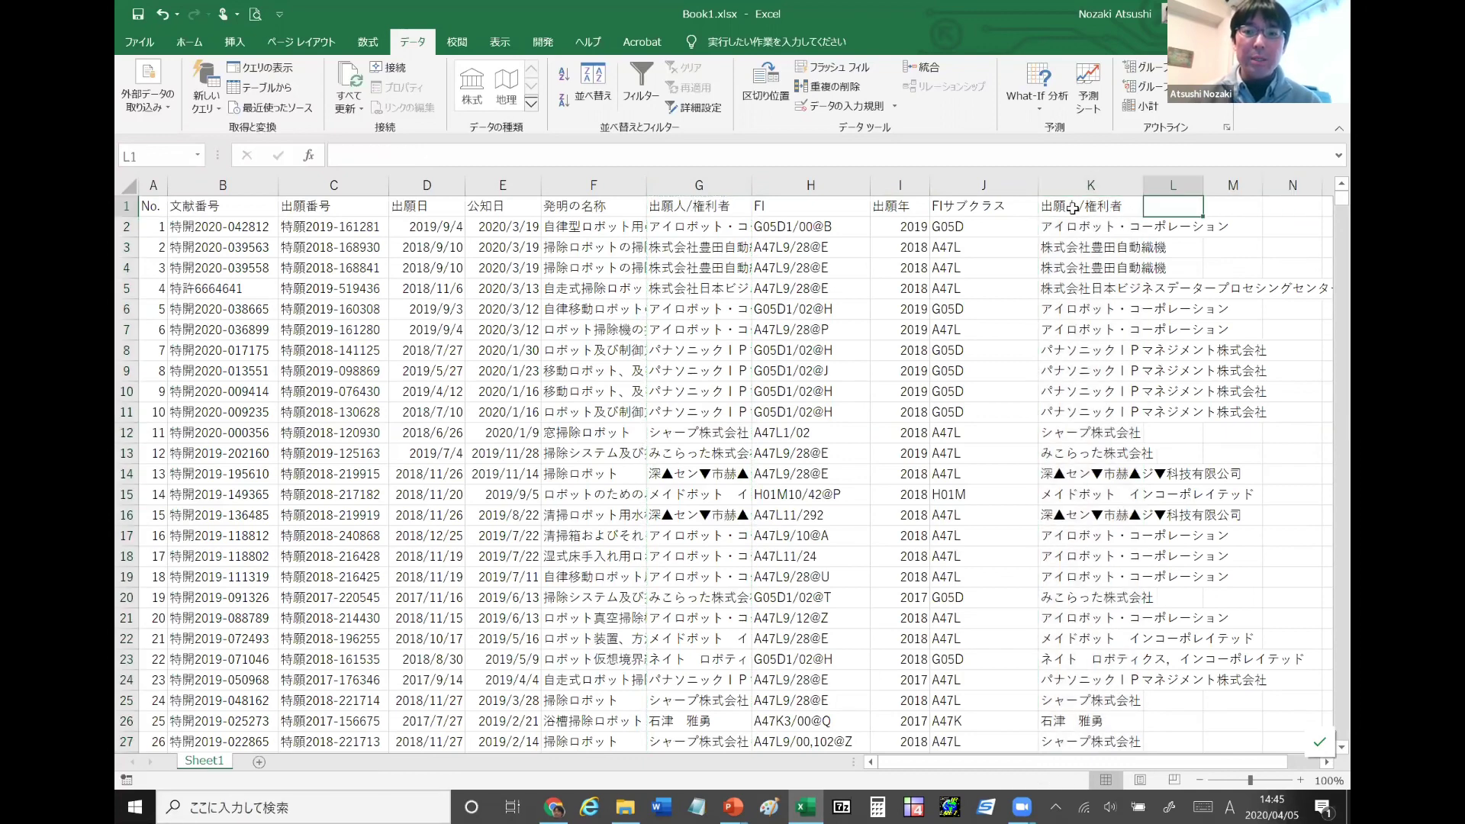
{"action": "left_click", "coordinate": [960, 183]}
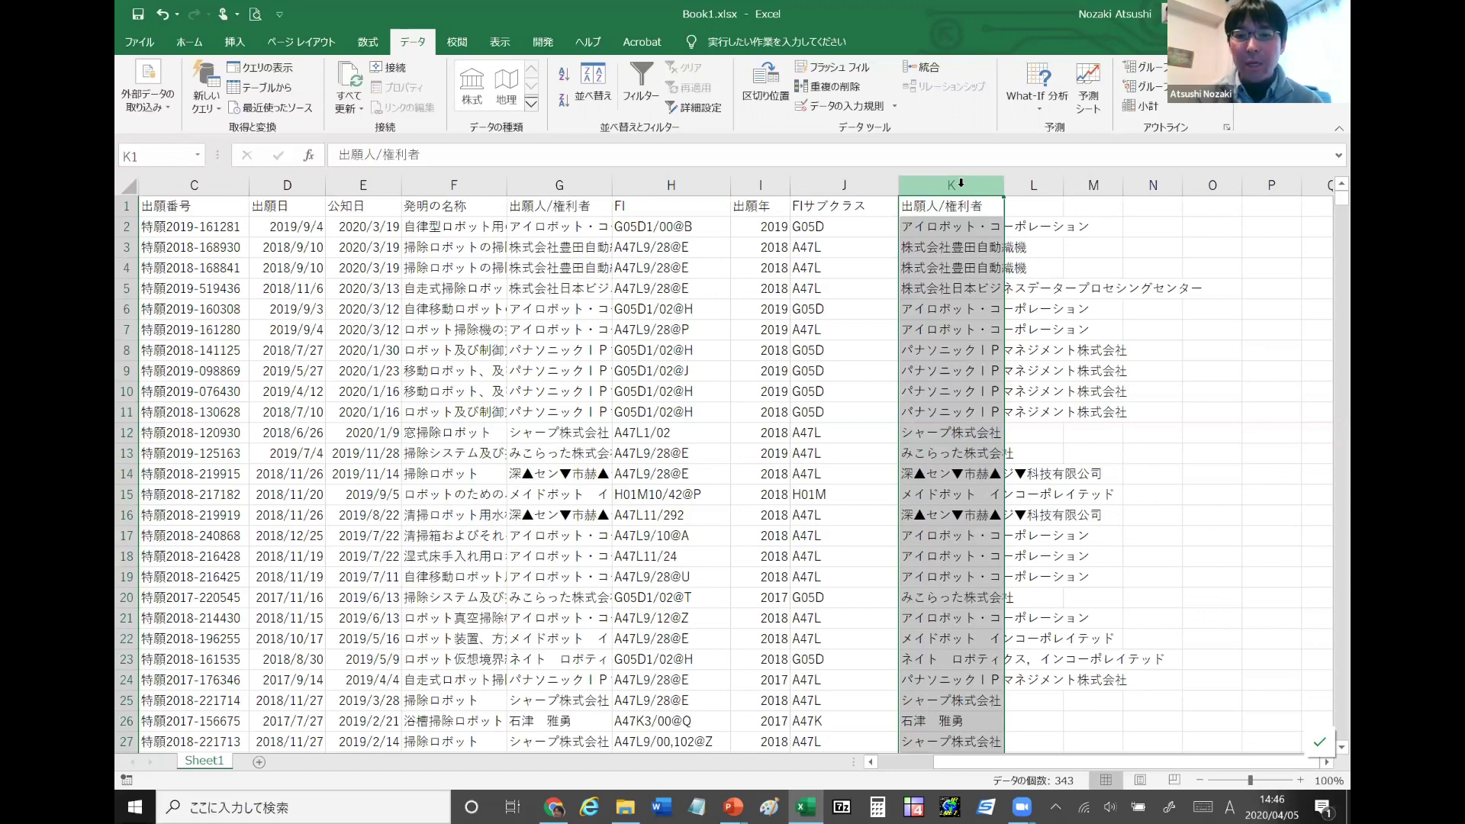
{"action": "left_click", "coordinate": [970, 494]}
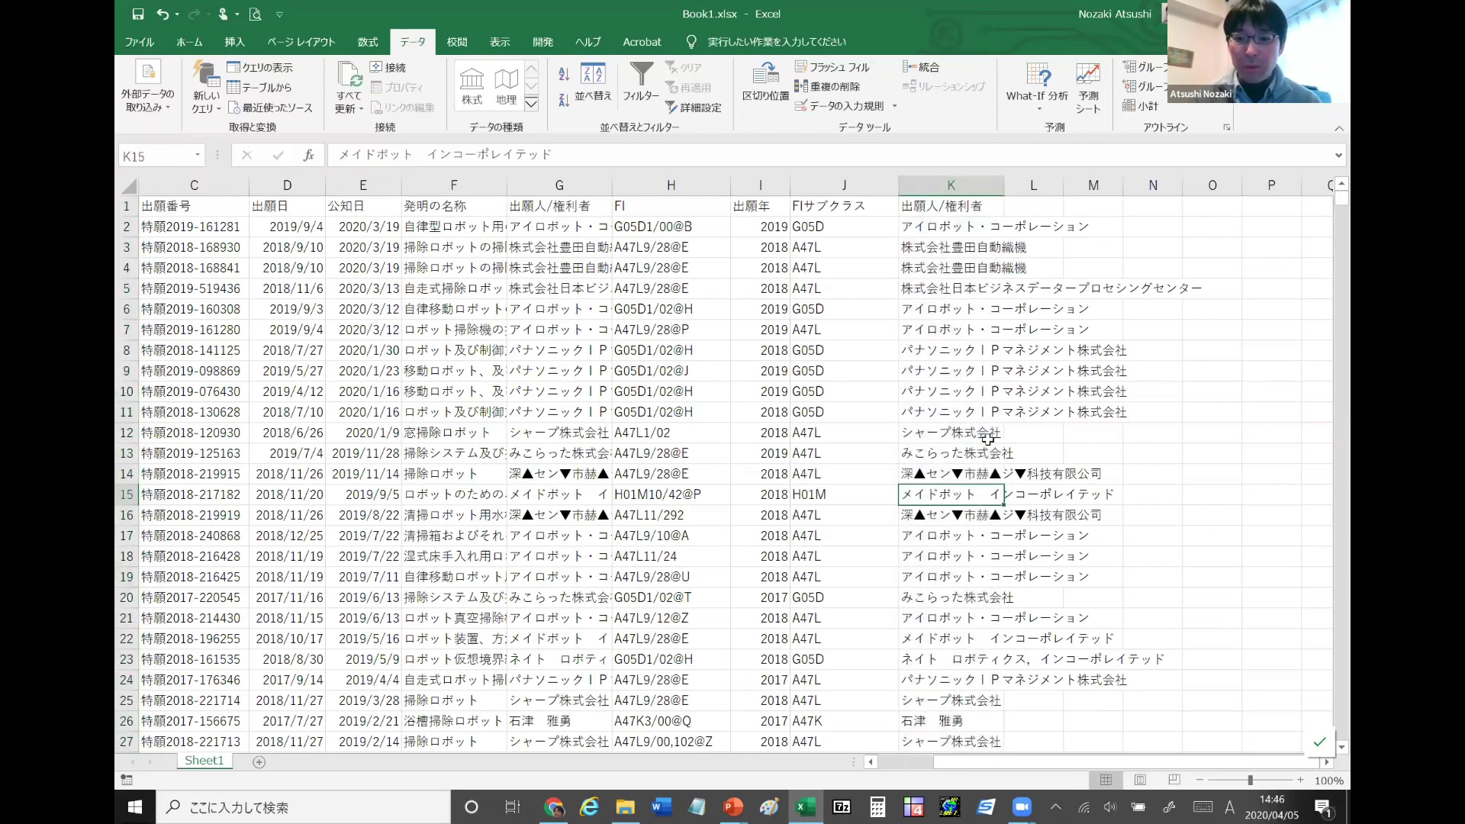
{"action": "left_click", "coordinate": [979, 638], "text": "ctrl"}
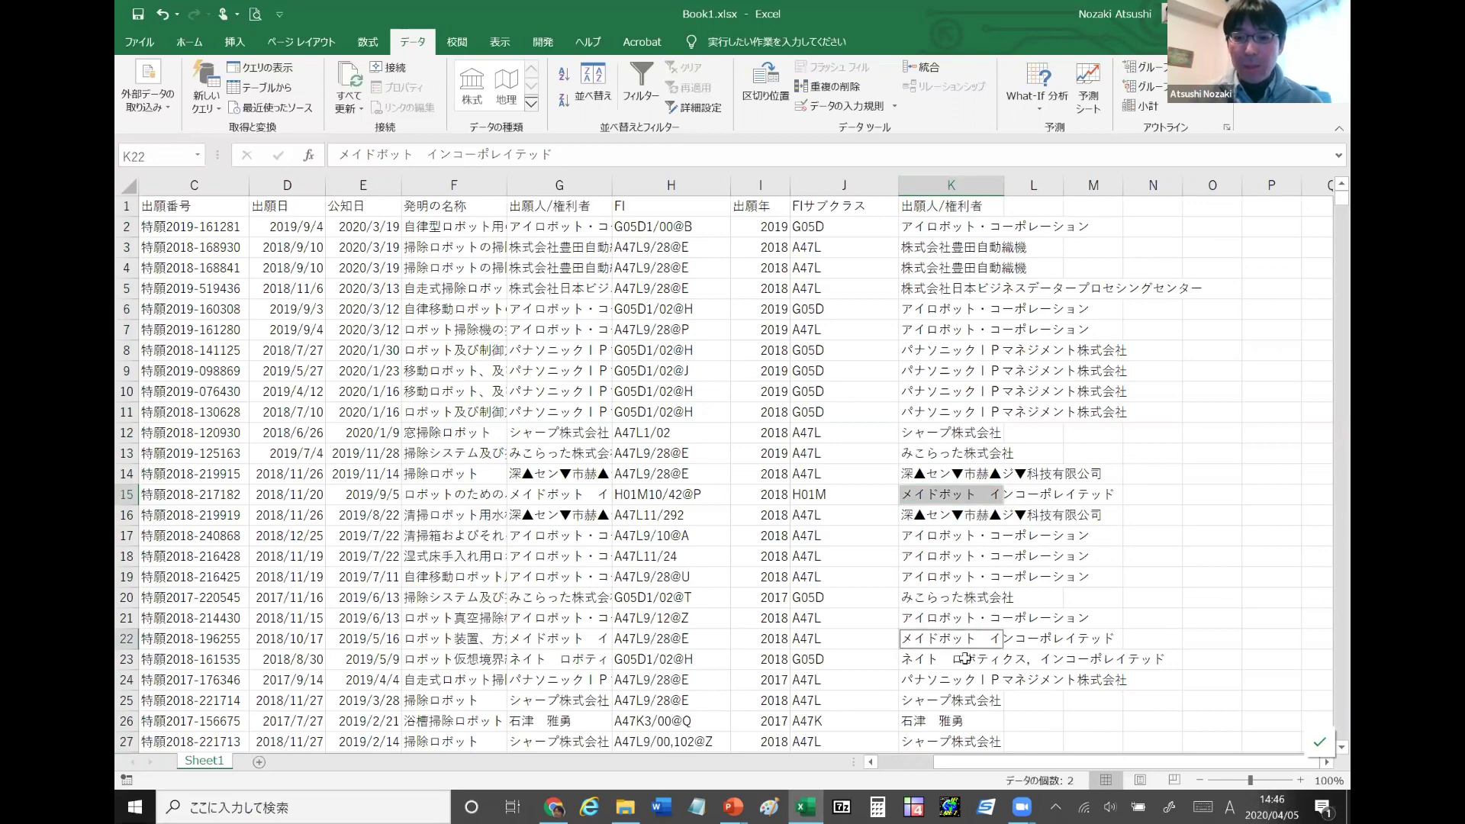
{"action": "left_click", "coordinate": [965, 658], "text": "ctrl"}
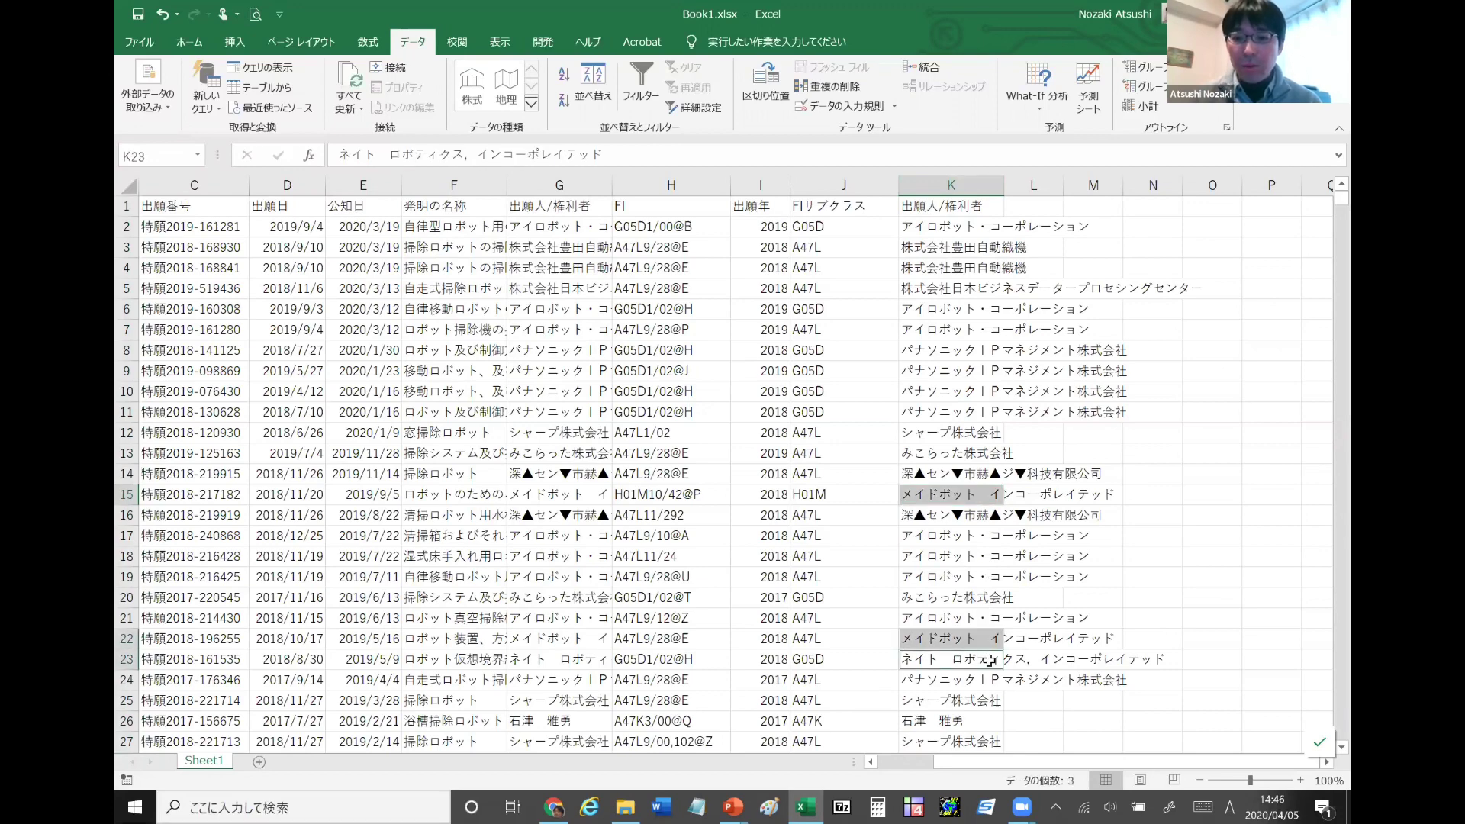
{"action": "left_click", "coordinate": [972, 720], "text": "ctrl"}
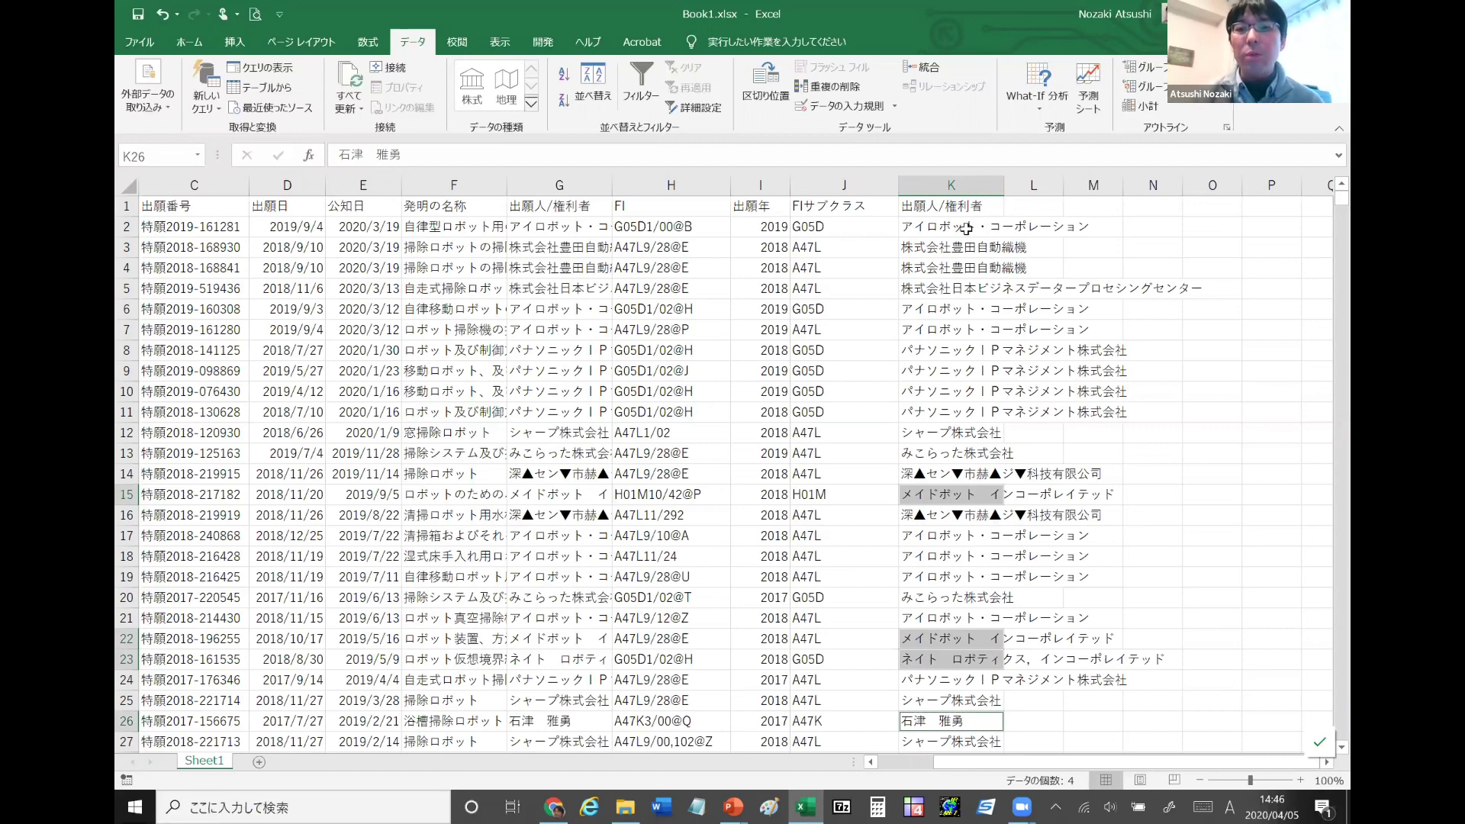
Remove all spaces from the applicant names in column K by replacing every space with nothing, and deselect the column
{"action": "left_click", "coordinate": [961, 185]}
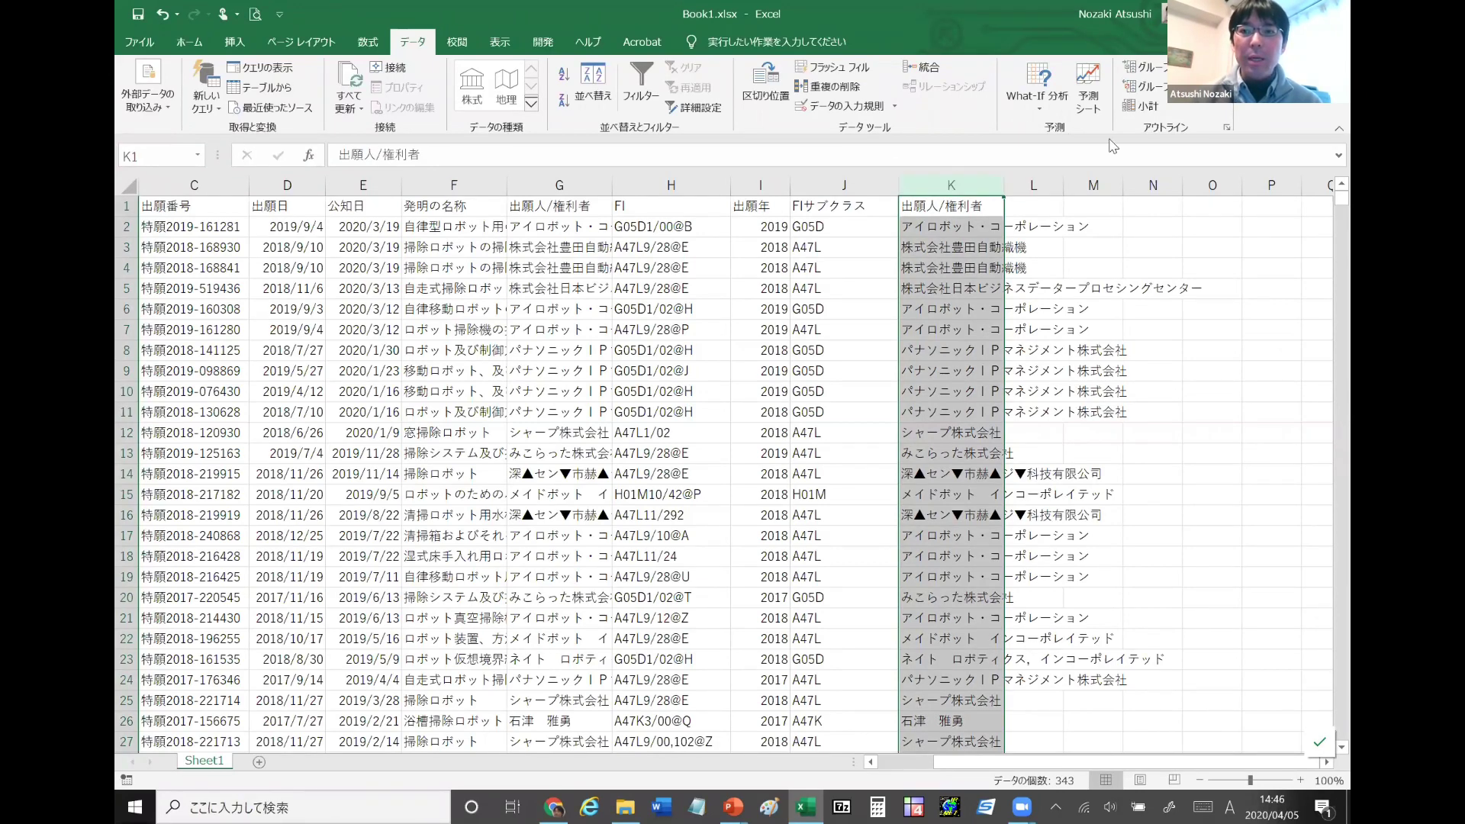
{"action": "left_click", "coordinate": [189, 41]}
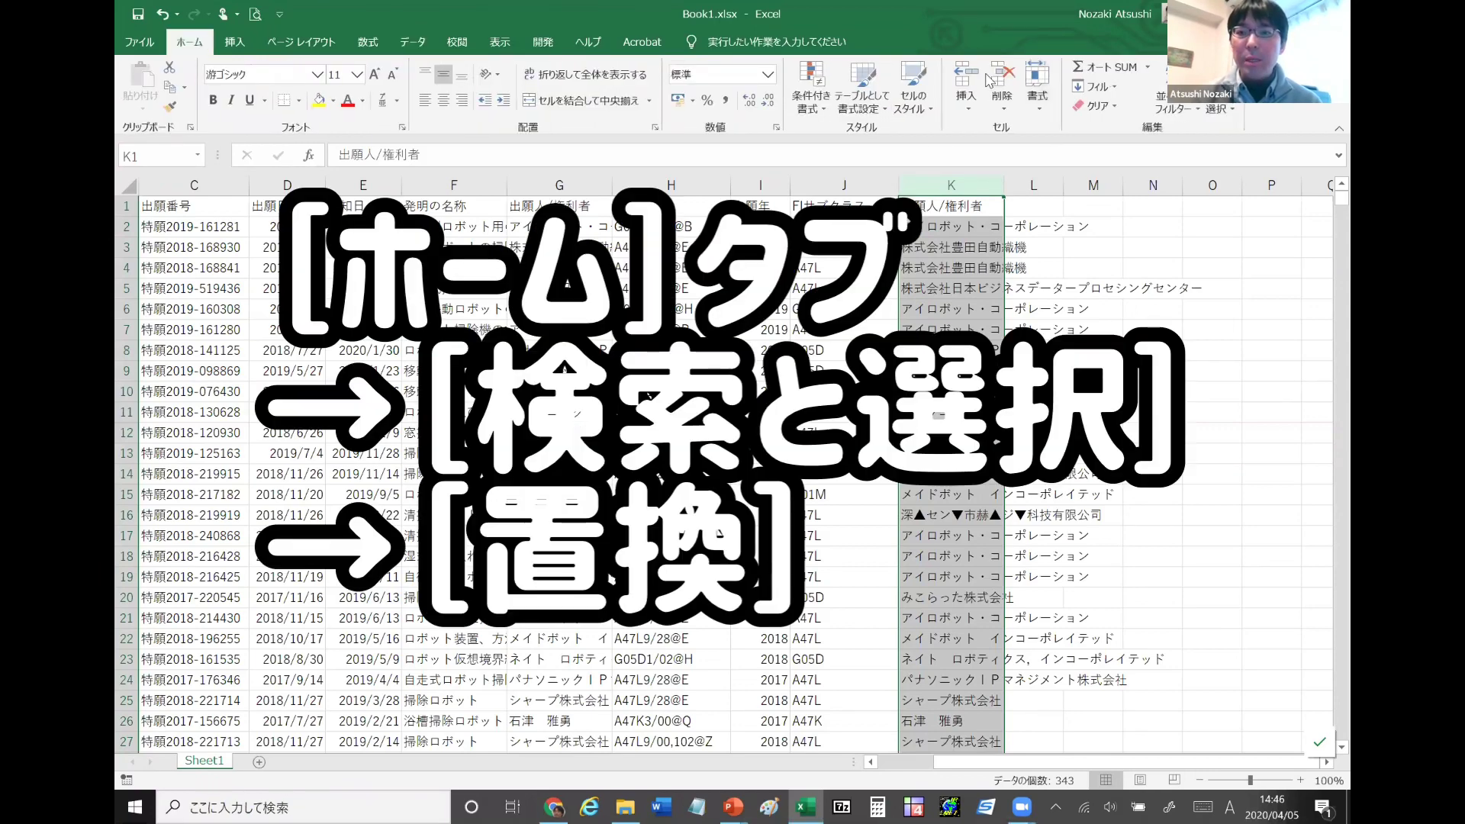
{"action": "left_click", "coordinate": [1231, 109]}
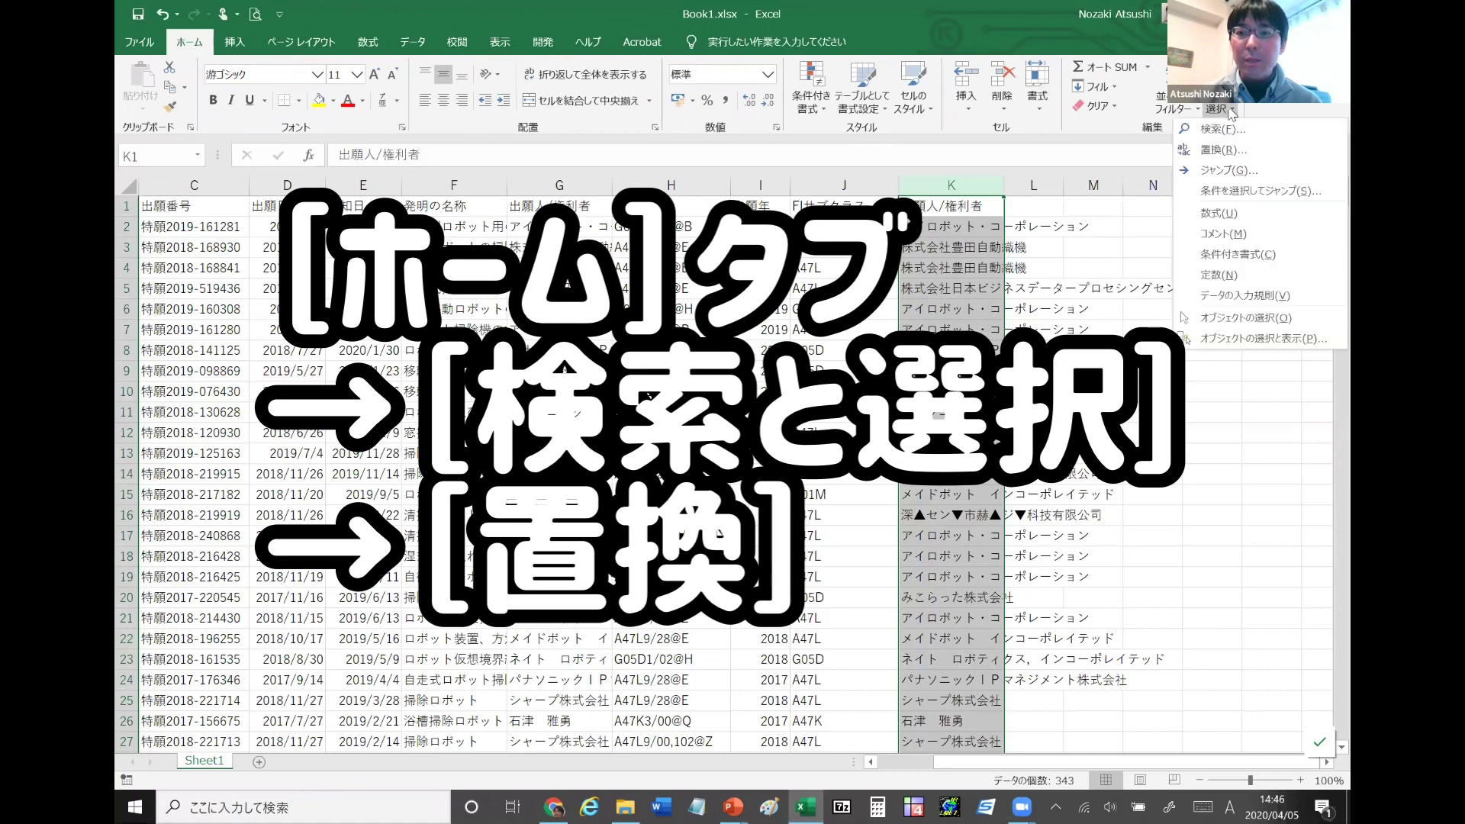
{"action": "left_click", "coordinate": [1257, 149]}
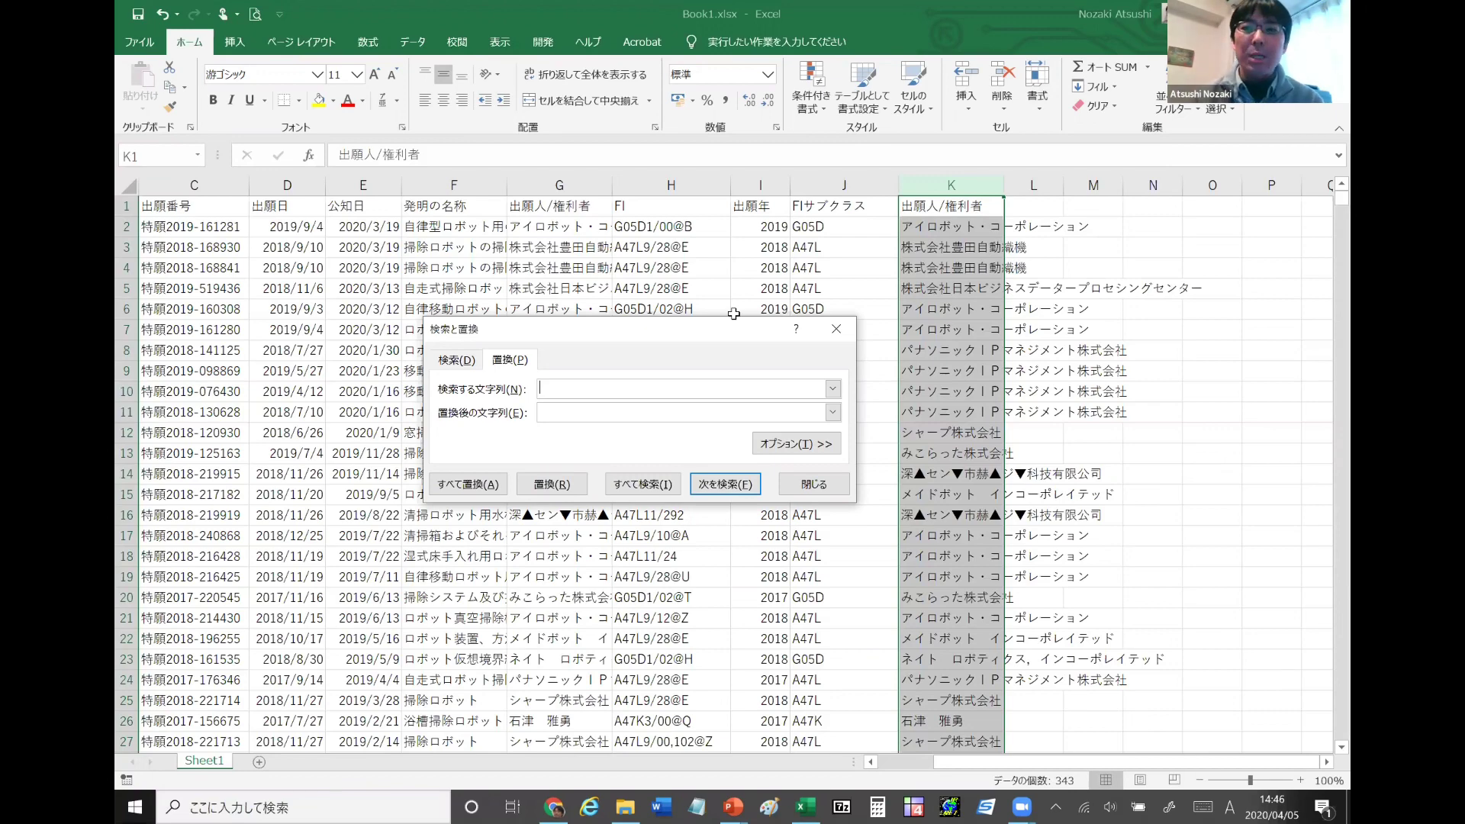
{"action": "left_click", "coordinate": [476, 355]}
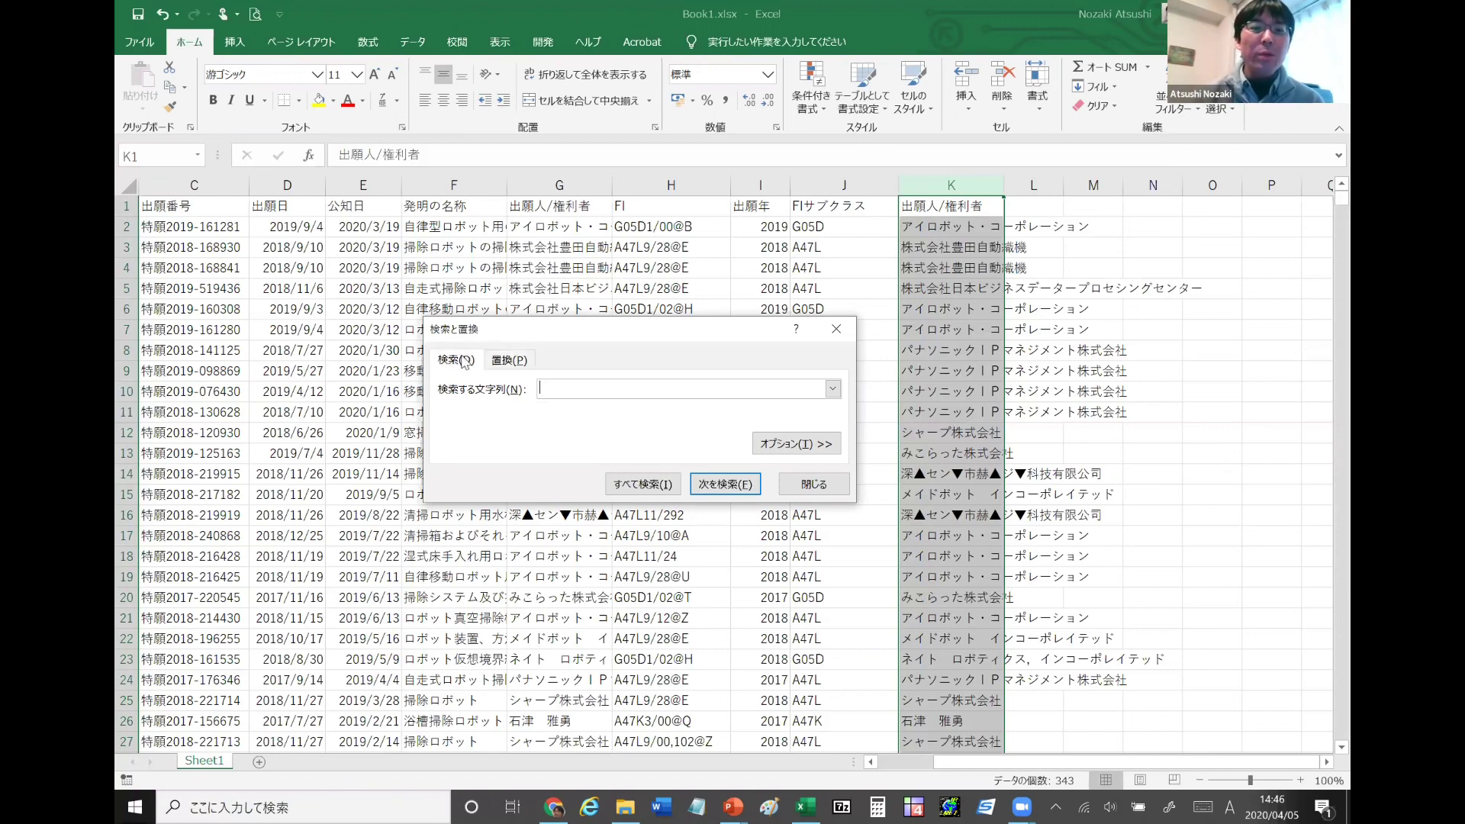
{"action": "left_click", "coordinate": [524, 360]}
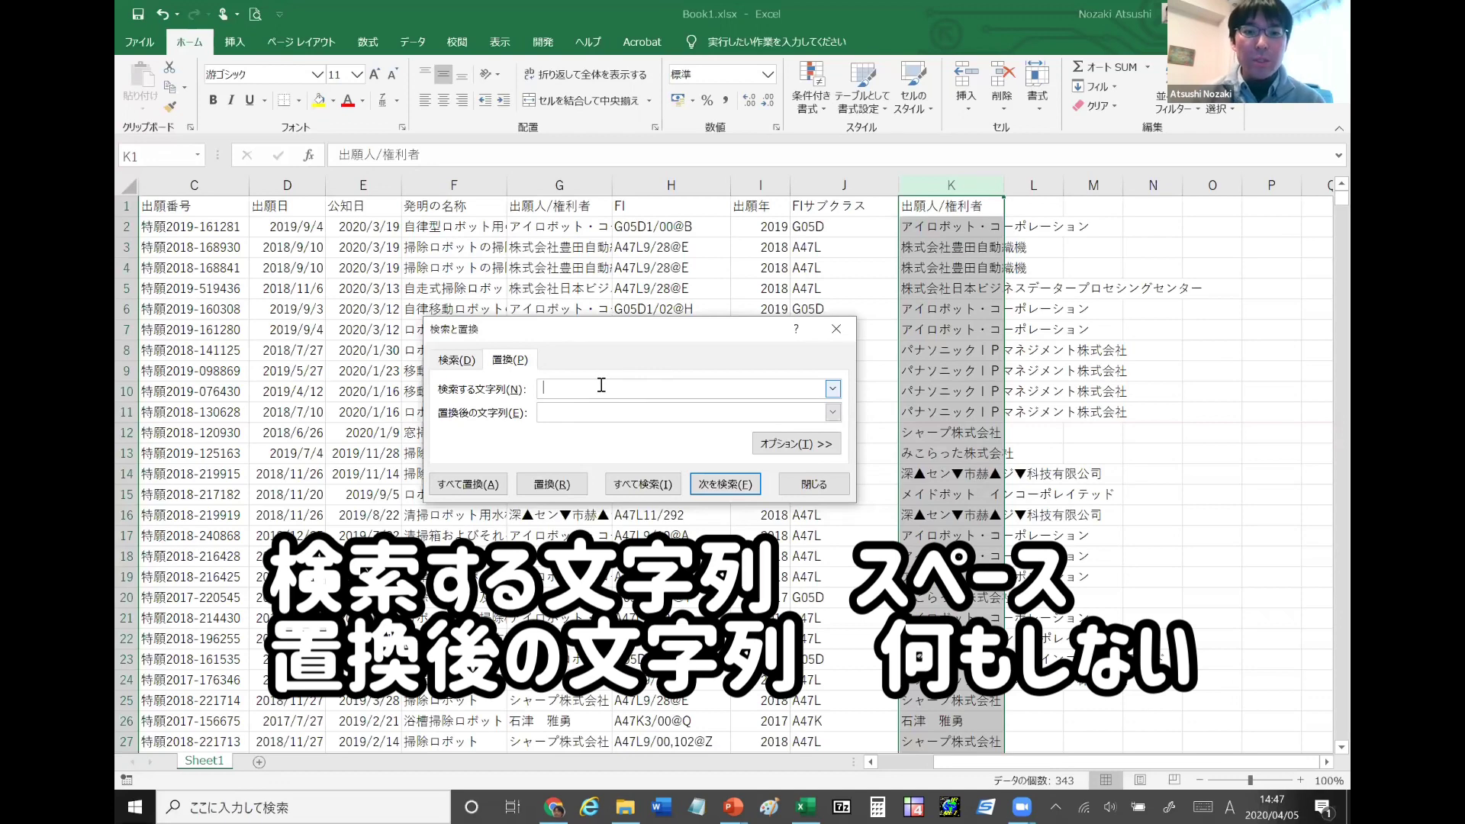
{"action": "left_click", "coordinate": [574, 413]}
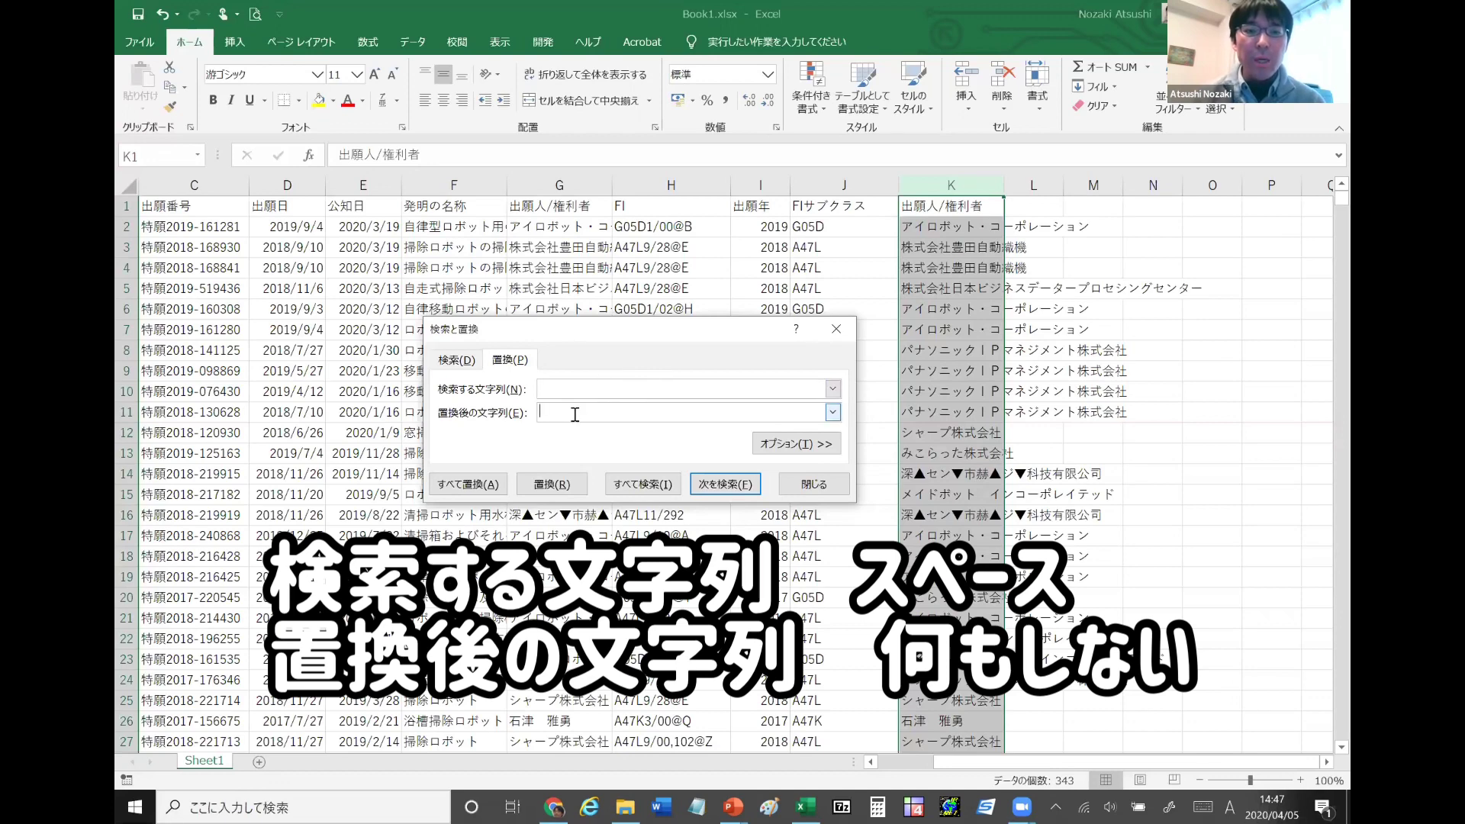
{"action": "left_click", "coordinate": [477, 485]}
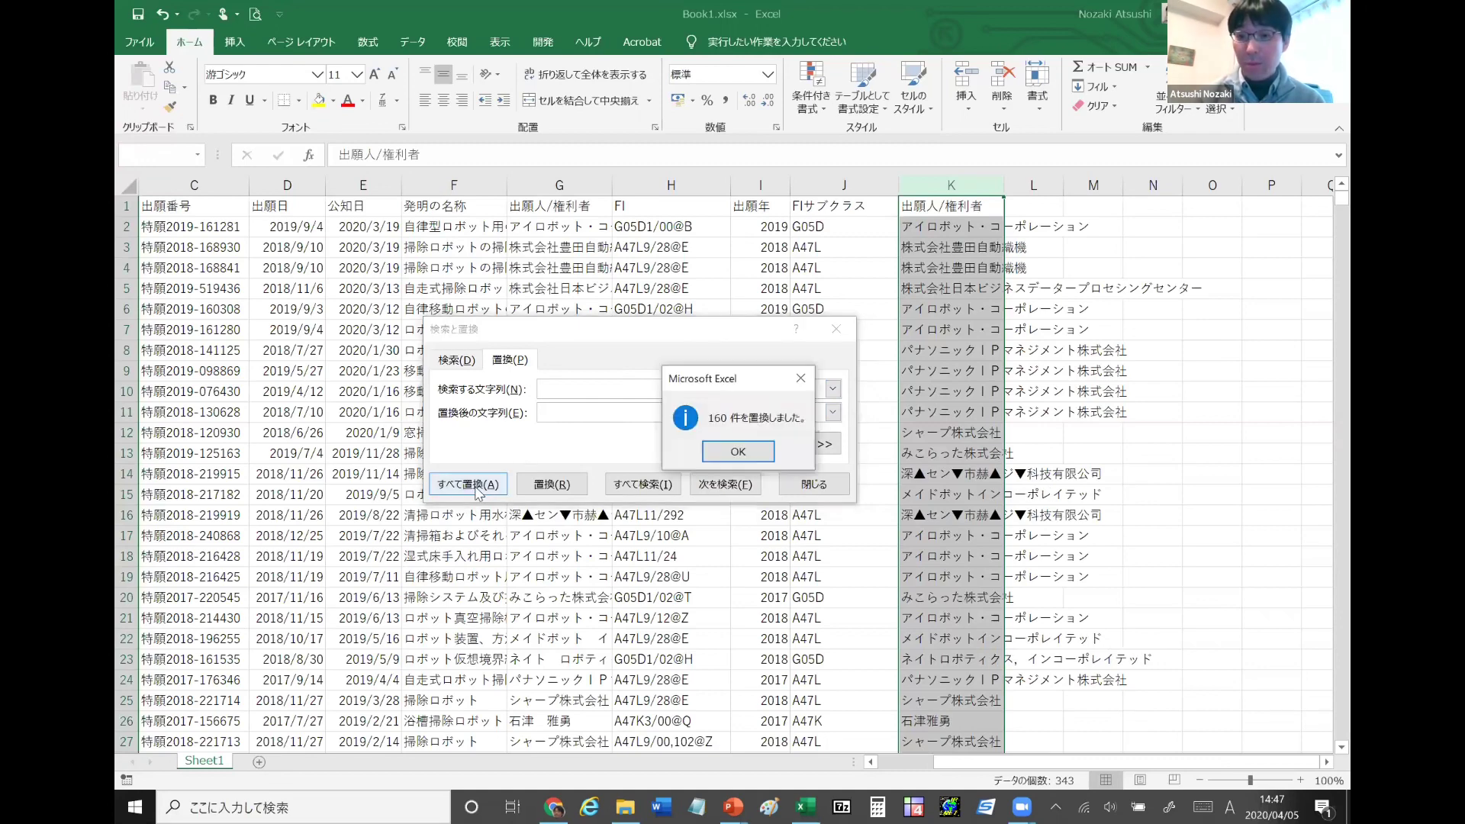
{"action": "left_click", "coordinate": [751, 457]}
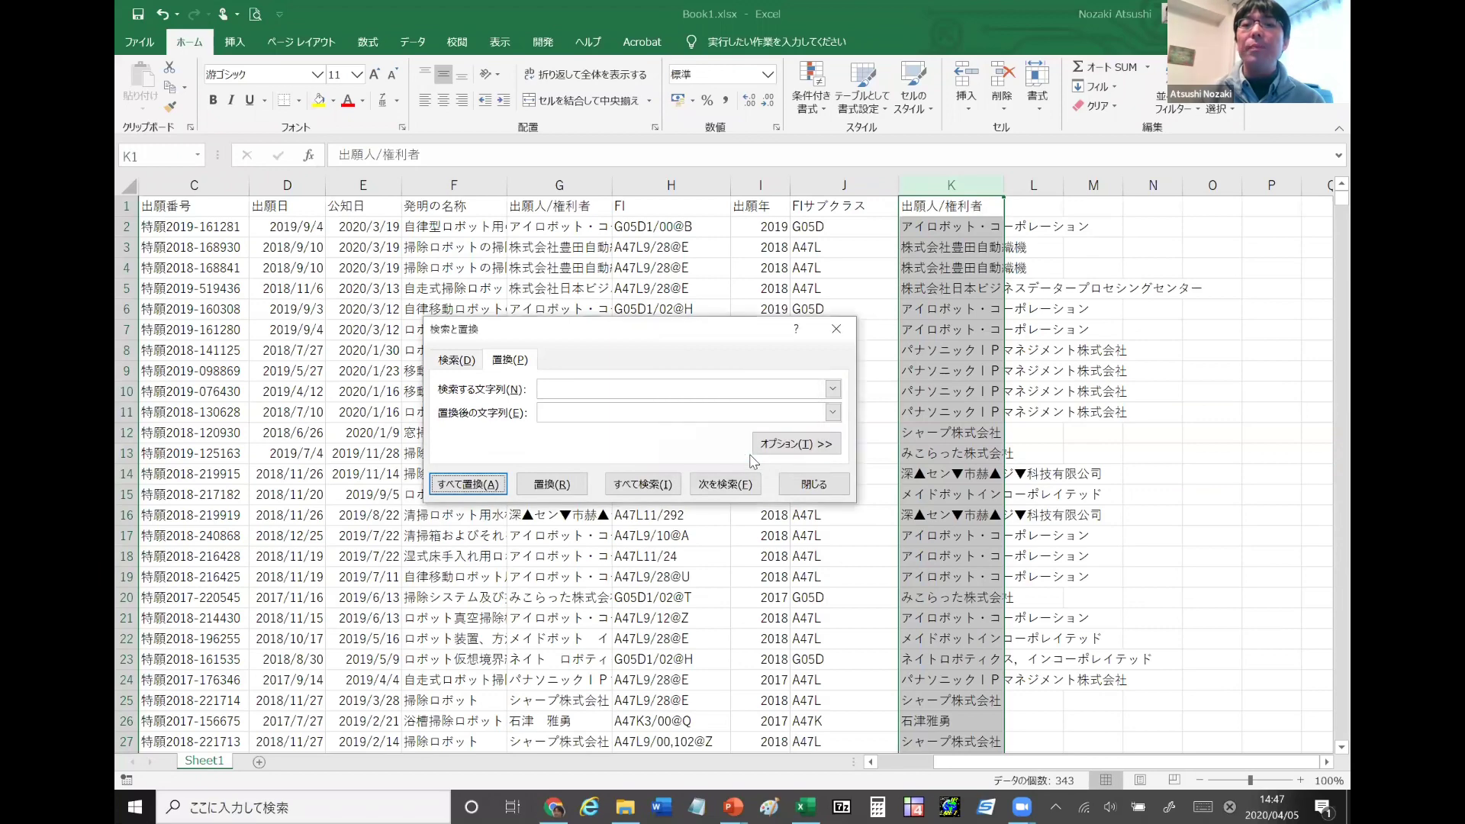
{"action": "left_click", "coordinate": [807, 481]}
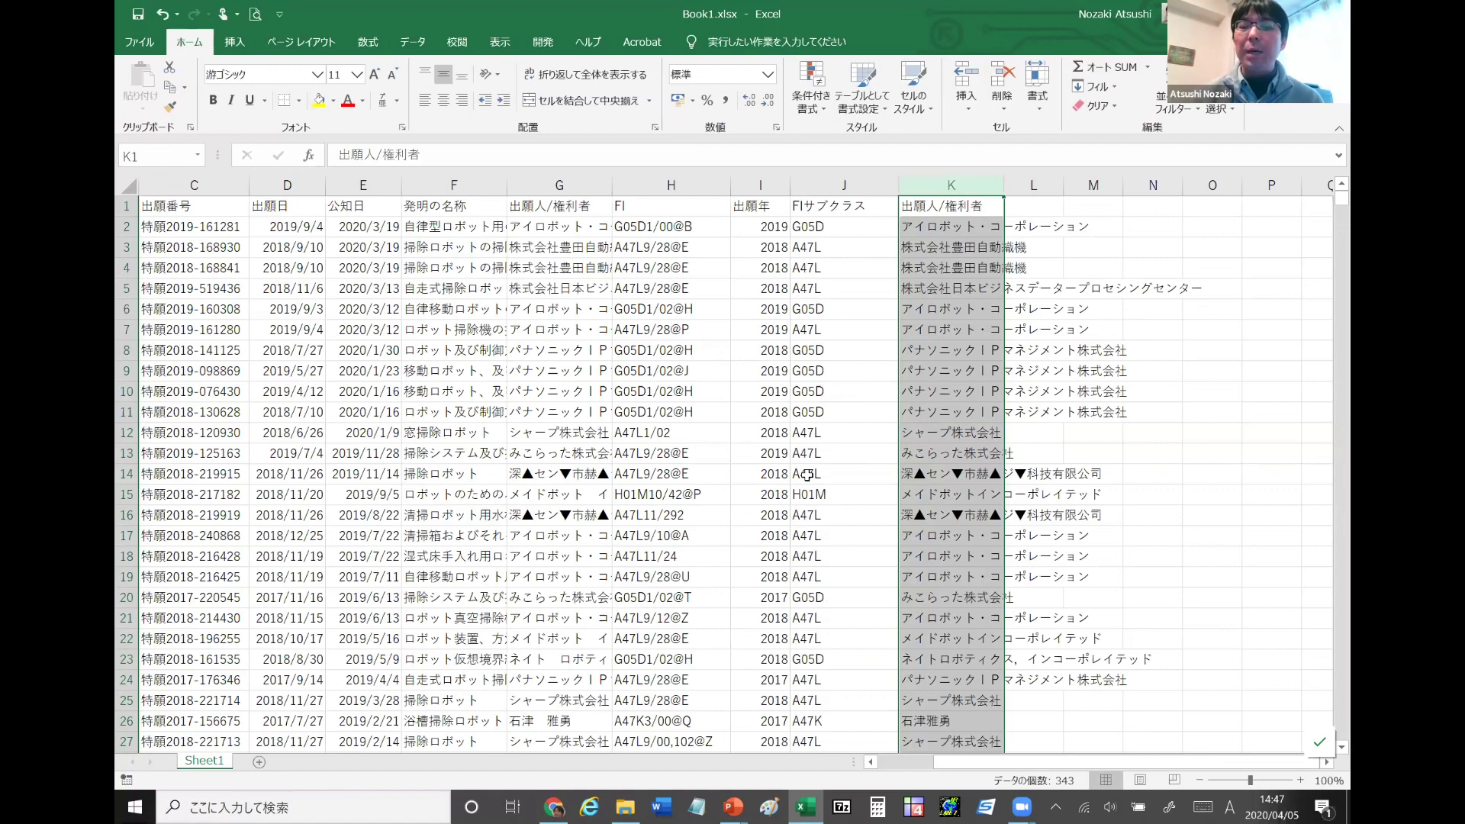
{"action": "key", "text": "Up"}
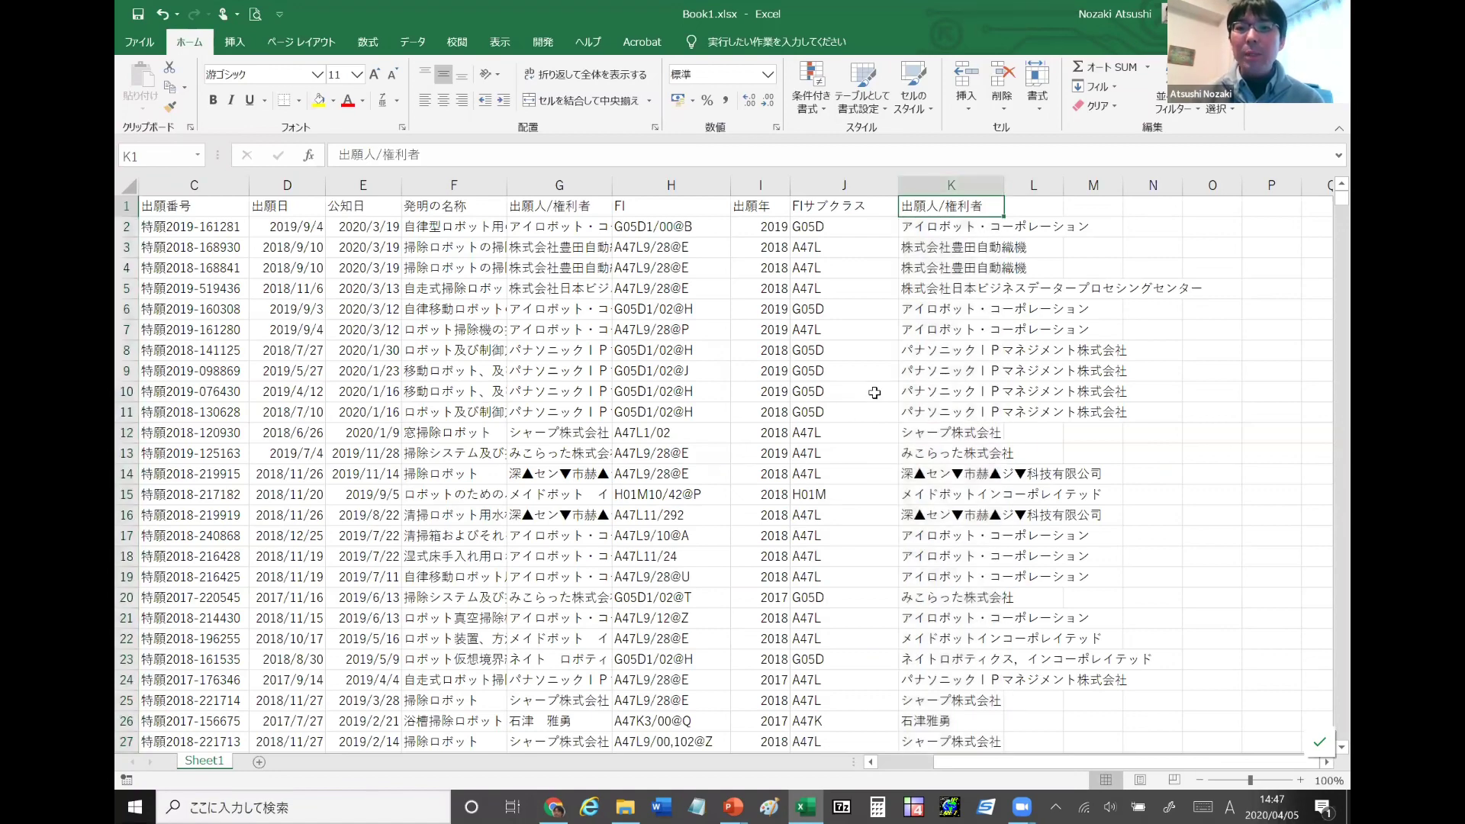
{"action": "left_click", "coordinate": [937, 254]}
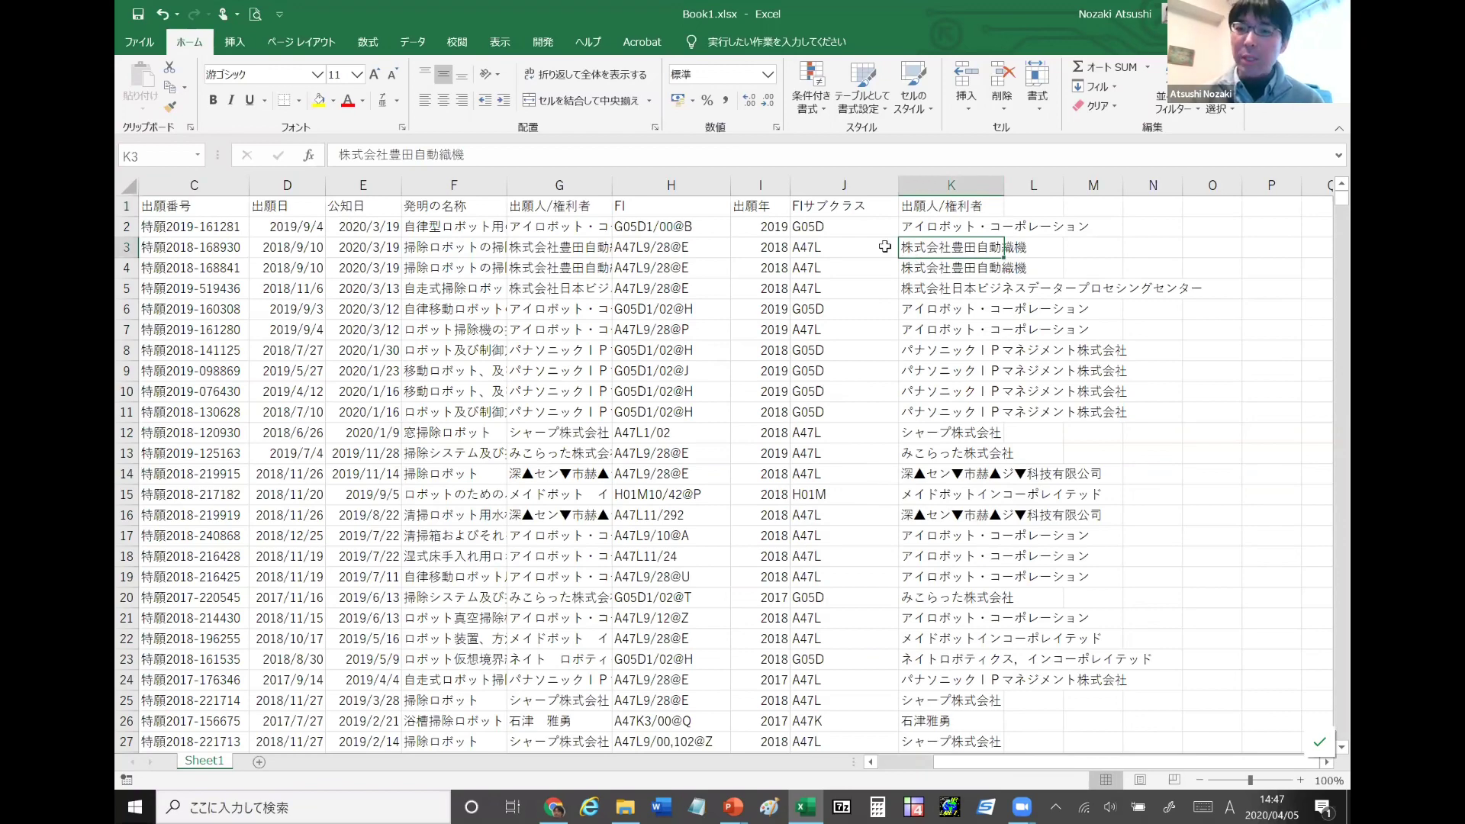